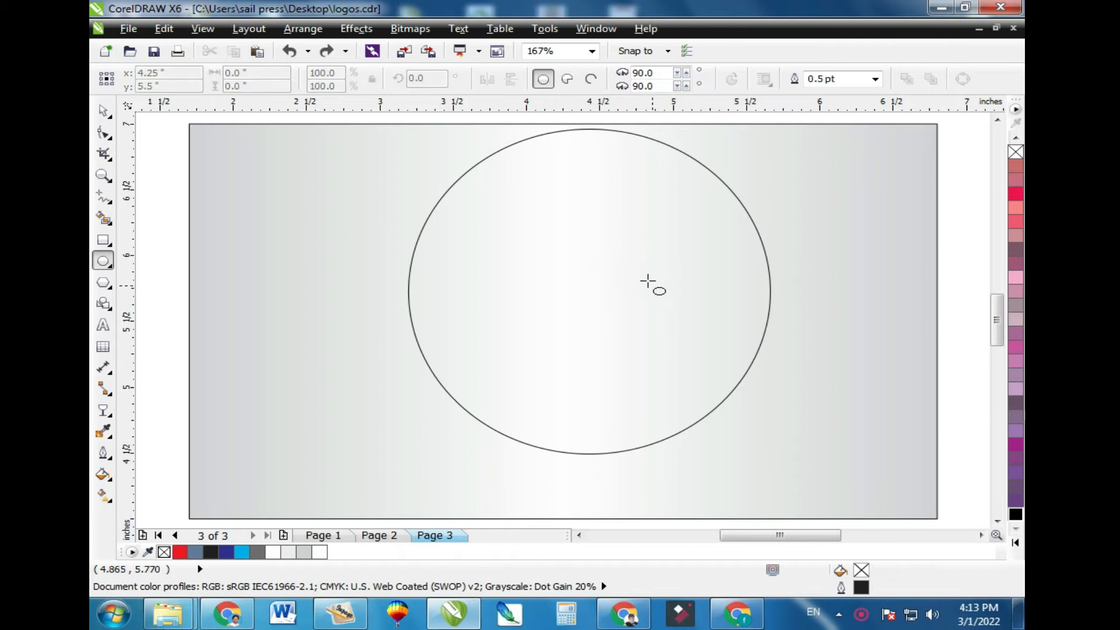
Center the large circle horizontally and vertically on the gradient background rectangle
{"action": "key", "text": "space"}
{"action": "left_click_drag", "start_coordinate": [652, 266], "coordinate": [604, 301]}
{"action": "left_click", "coordinate": [761, 305], "text": "shift"}
{"action": "key", "text": "c"}
{"action": "key", "text": "e"}
{"action": "key", "text": "r"}
{"action": "key", "text": "c"}
{"action": "key", "text": "Escape"}
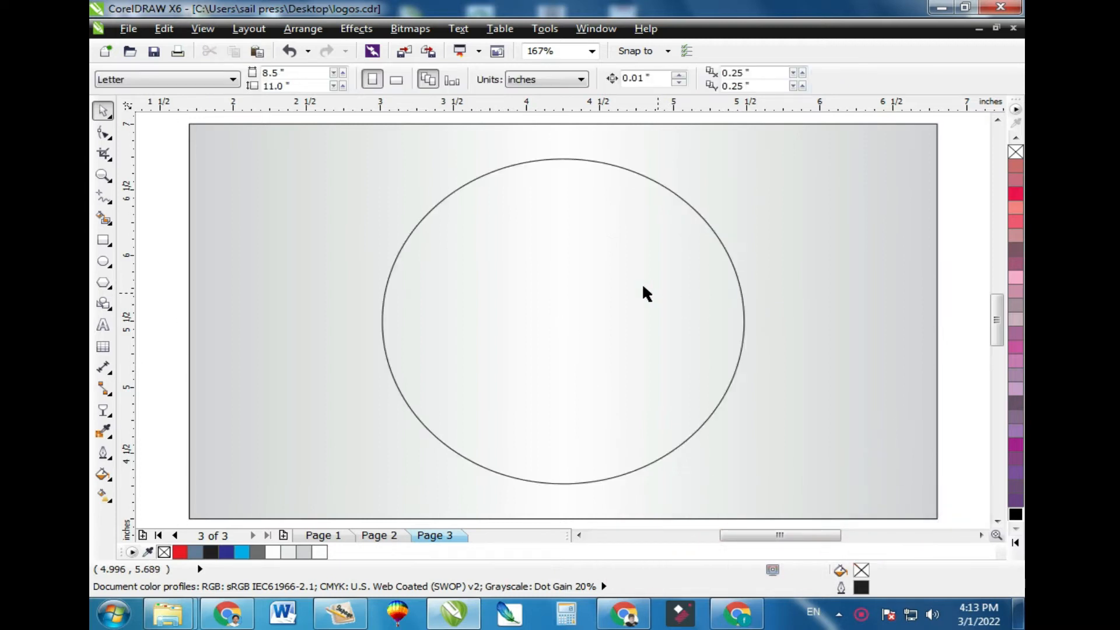
Draw a five-pointed star about 1.2 inches wide near the circle's center
{"action": "left_click", "coordinate": [642, 285]}
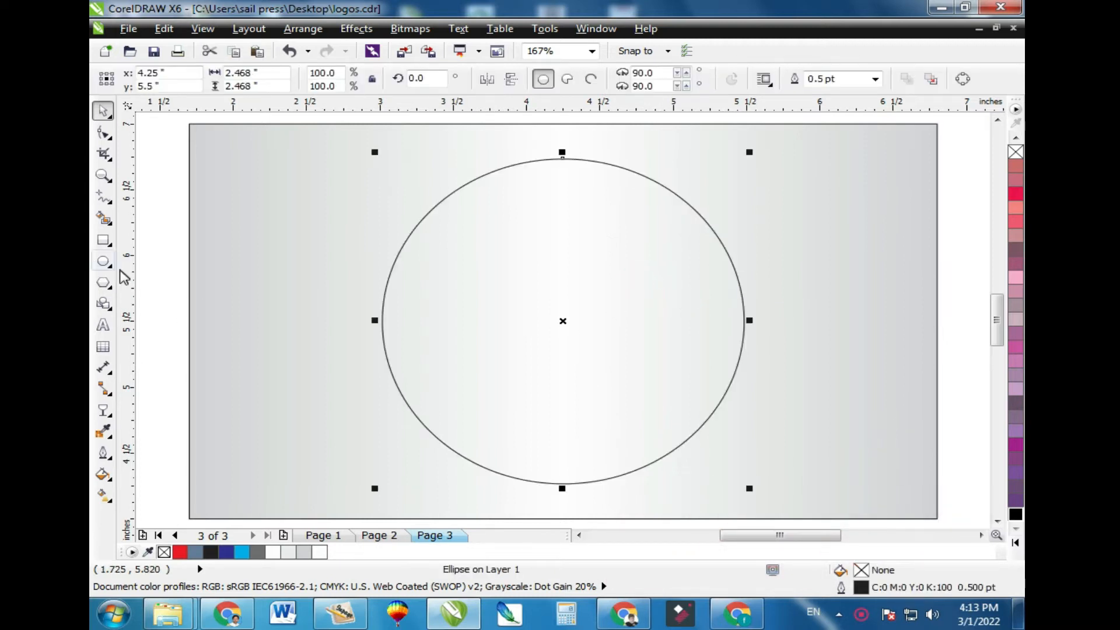
{"action": "left_click", "coordinate": [107, 286]}
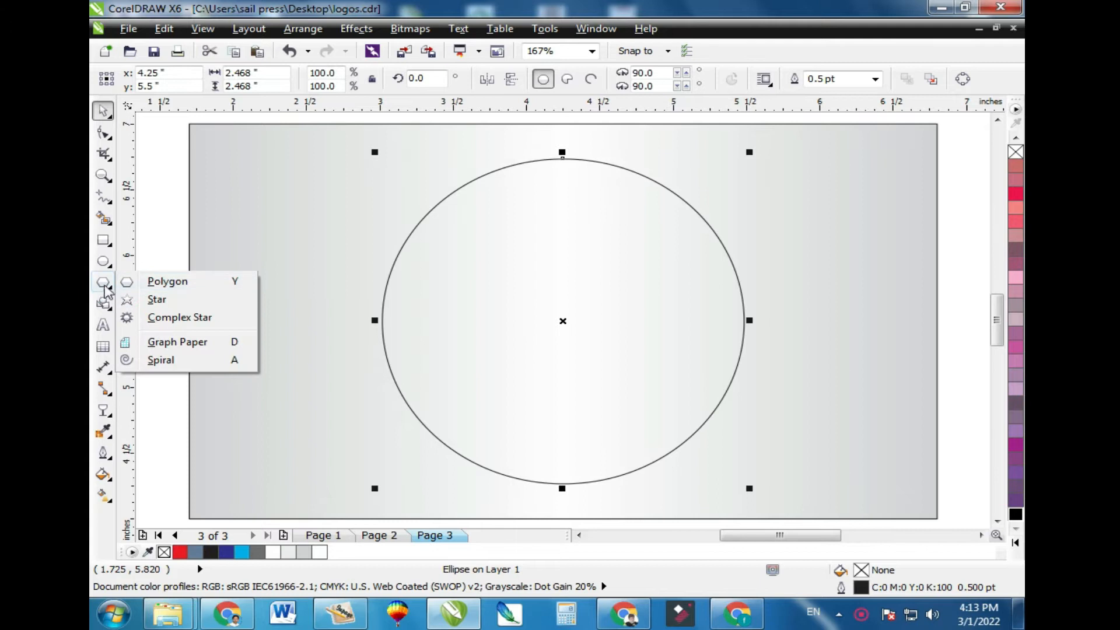
{"action": "left_click", "coordinate": [143, 301]}
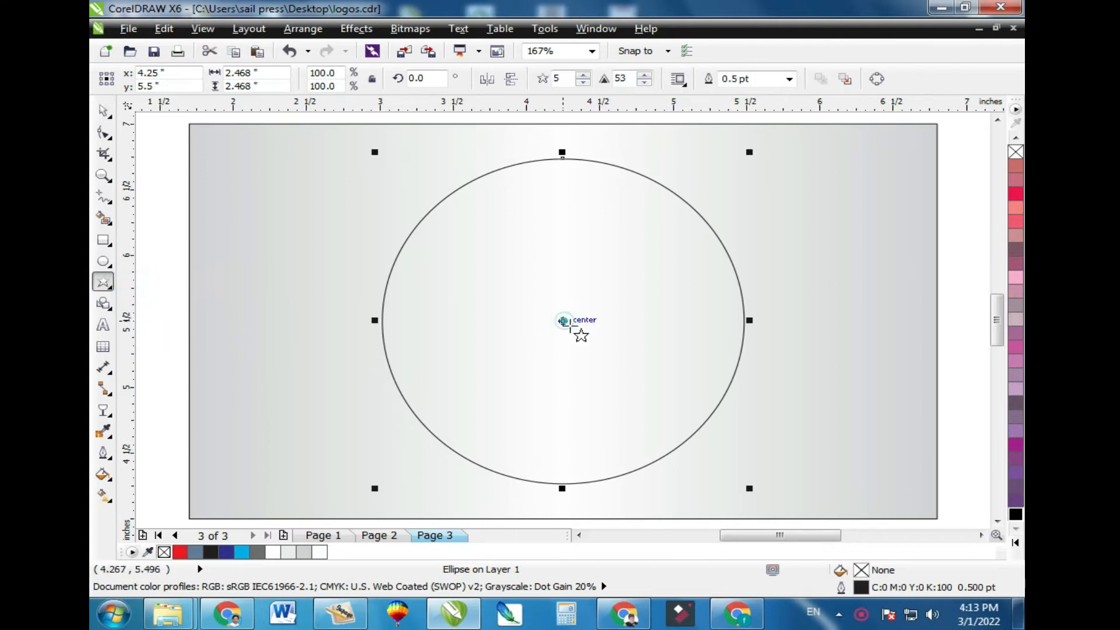
{"action": "left_click_drag", "start_coordinate": [589, 334], "coordinate": [681, 408]}
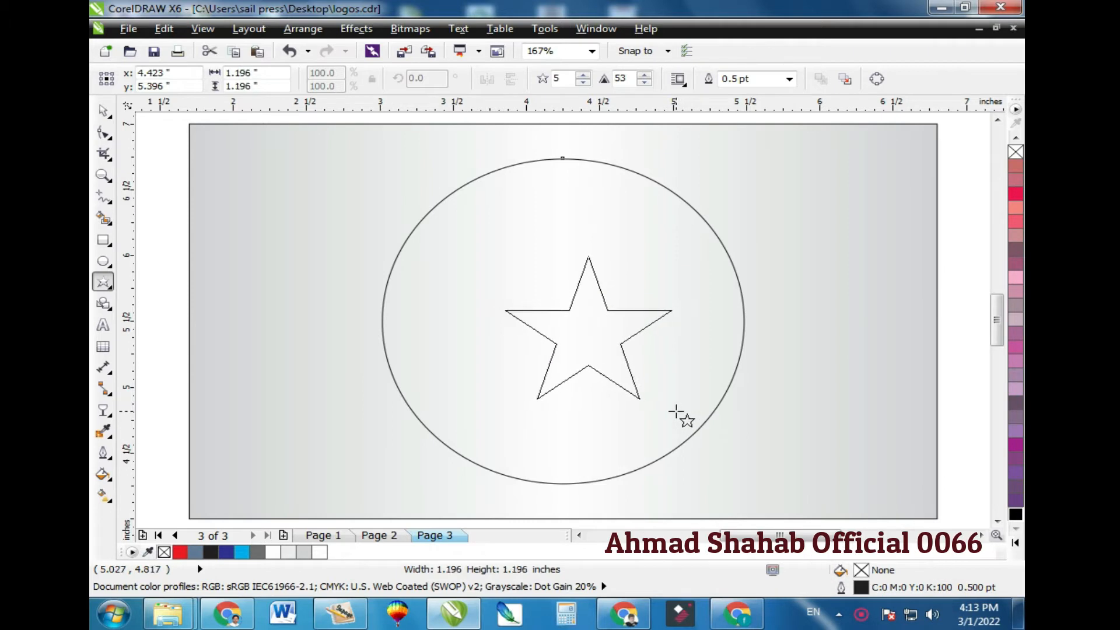
Align the star and the circle on their horizontal and vertical centers
{"action": "key", "text": "space"}
{"action": "key", "text": "ctrl+a"}
{"action": "key", "text": "c"}
{"action": "key", "text": "e"}
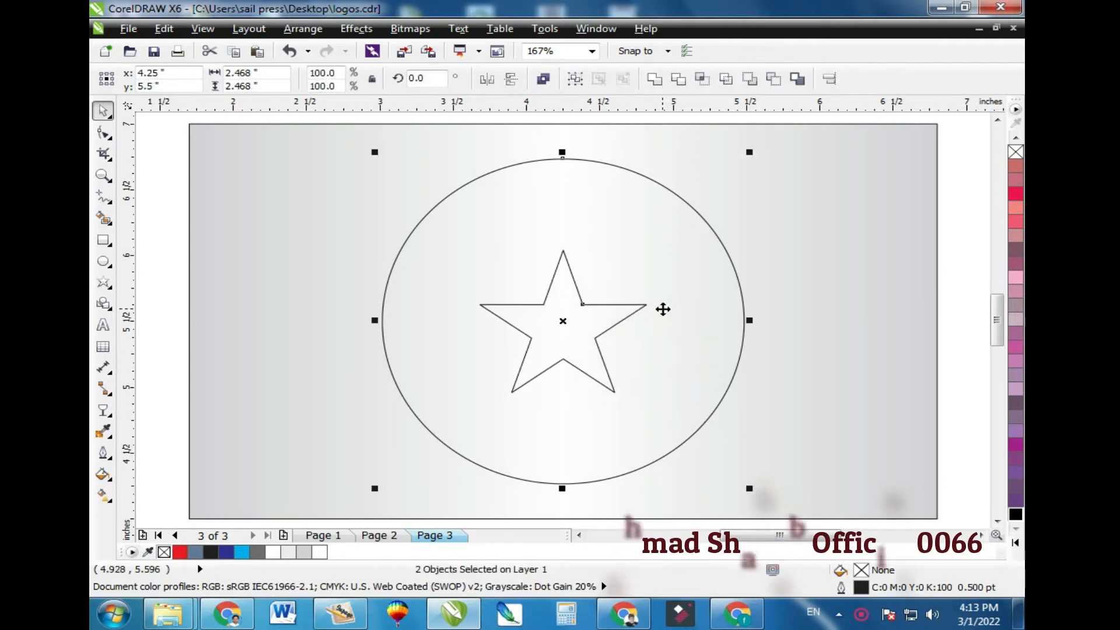
{"action": "key", "text": "Escape"}
Resize the star to 2 inches wide and high, and scale it about its center to about 1.61 inches
{"action": "left_click", "coordinate": [625, 308]}
{"action": "left_click_drag", "start_coordinate": [652, 242], "coordinate": [674, 234]}
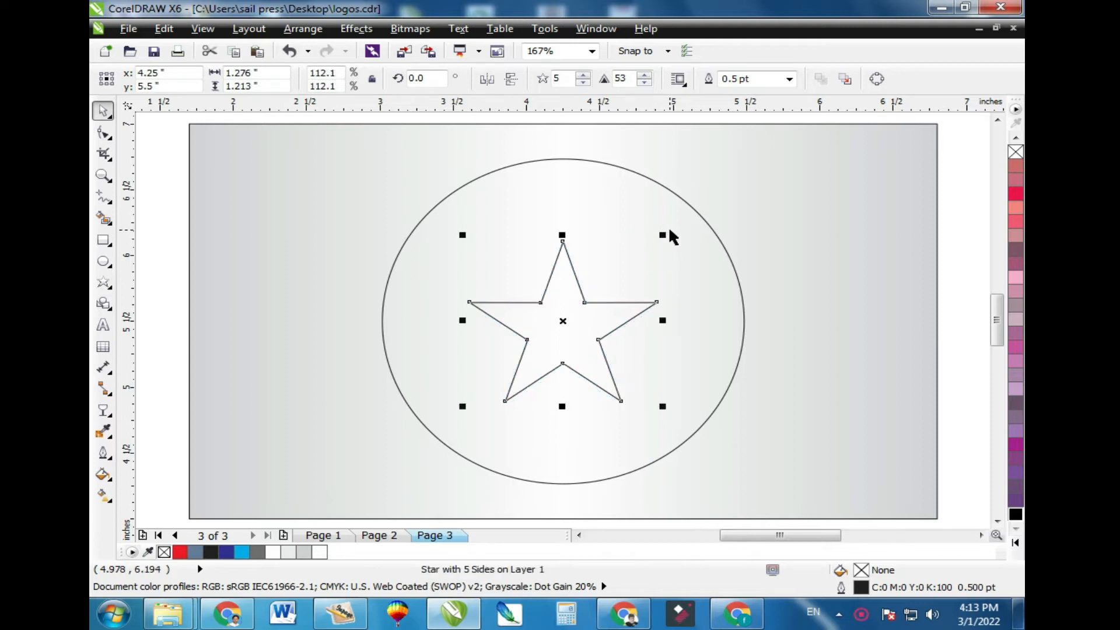
{"action": "left_click", "coordinate": [275, 73]}
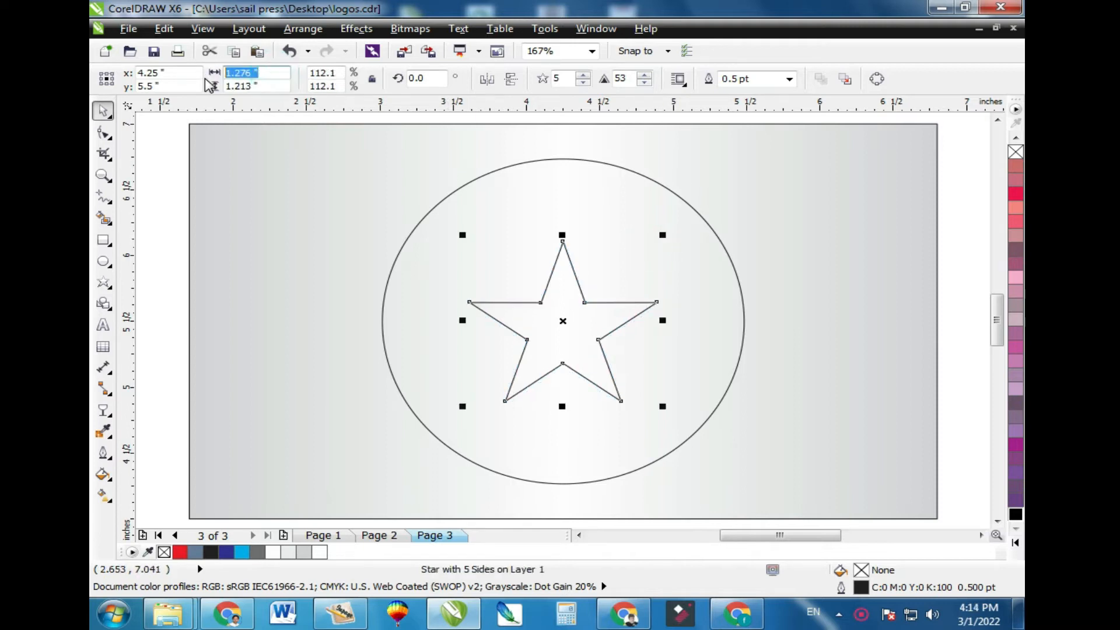
{"action": "type", "text": "2"}
{"action": "key", "text": "Return"}
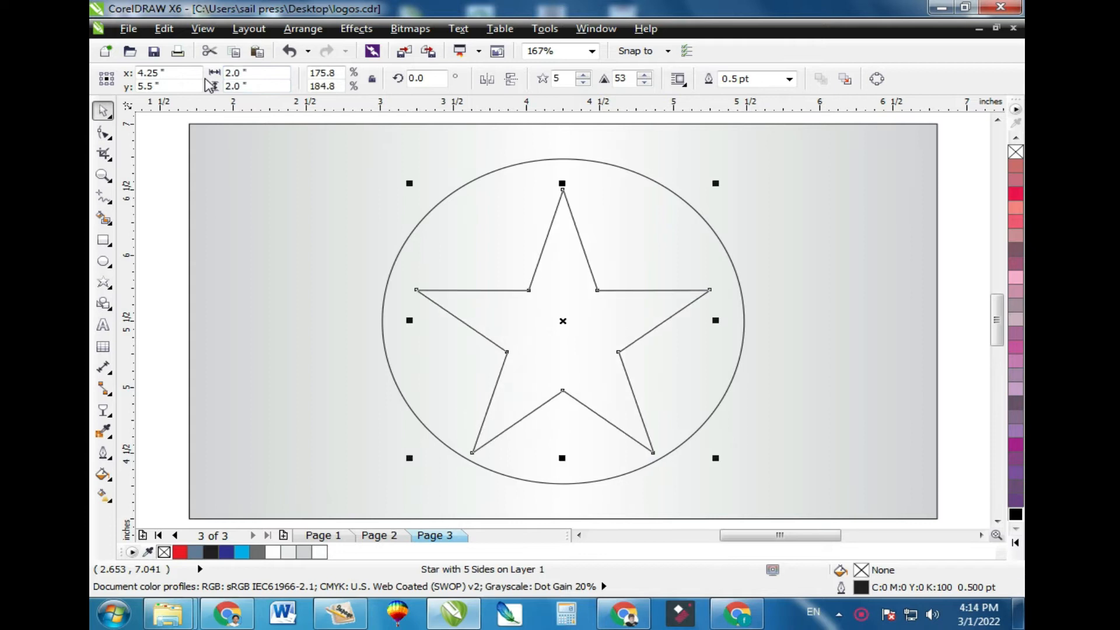
{"action": "left_click_drag", "start_coordinate": [713, 186], "coordinate": [702, 212]}
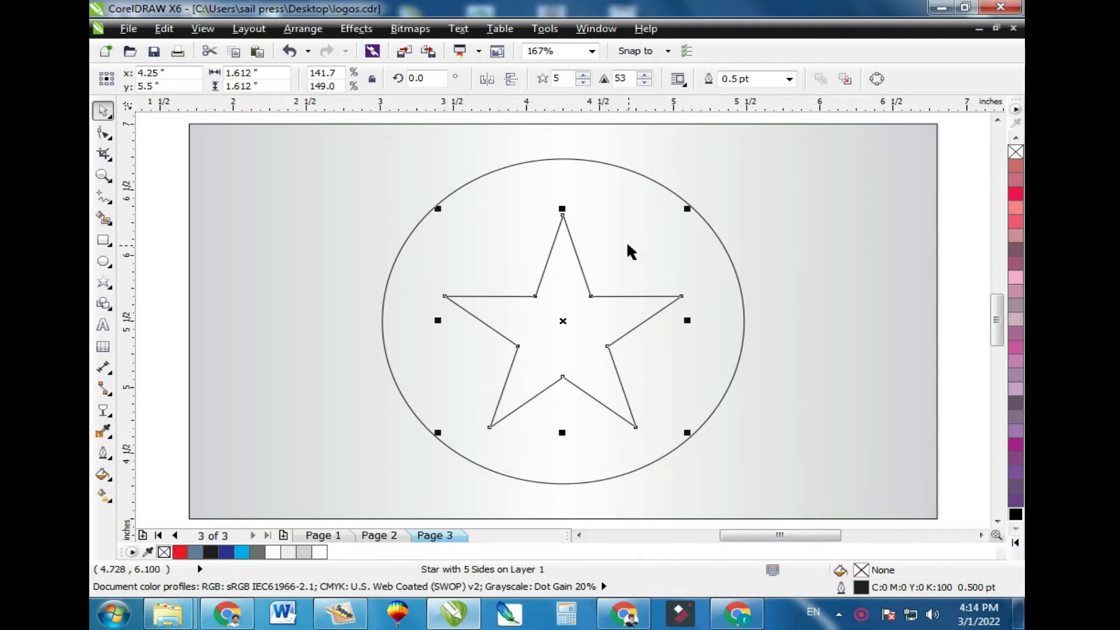
{"action": "left_click", "coordinate": [460, 227], "text": "shift"}
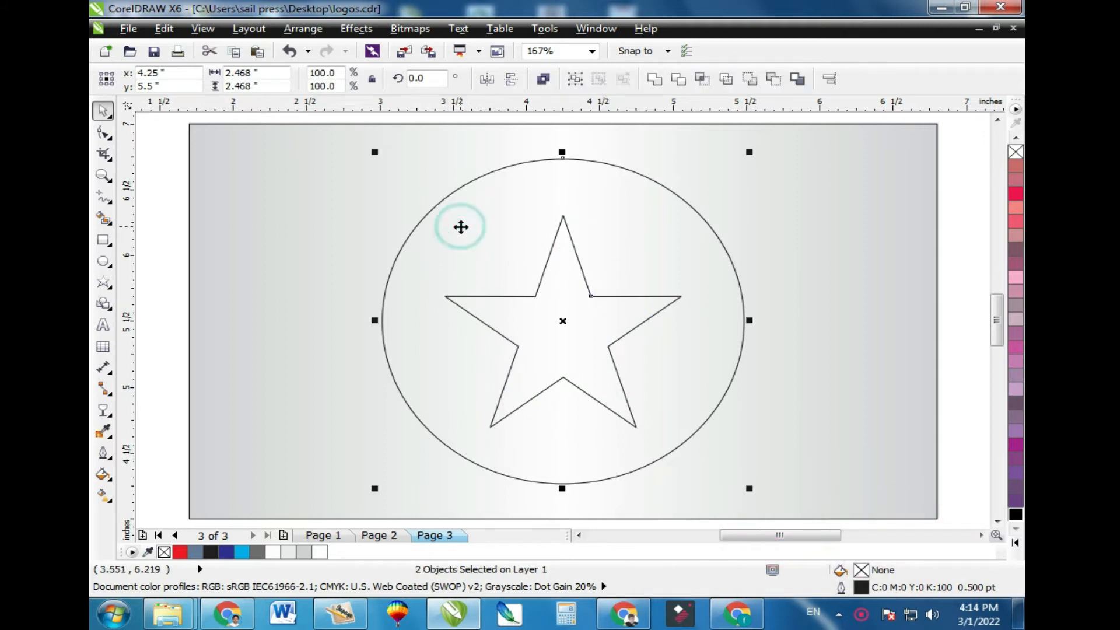
{"action": "key", "text": "Escape"}
Draw a short curved line about 0.58 inches high with the Pen tool, from the star's top point to the circle's edge
{"action": "left_click", "coordinate": [558, 260]}
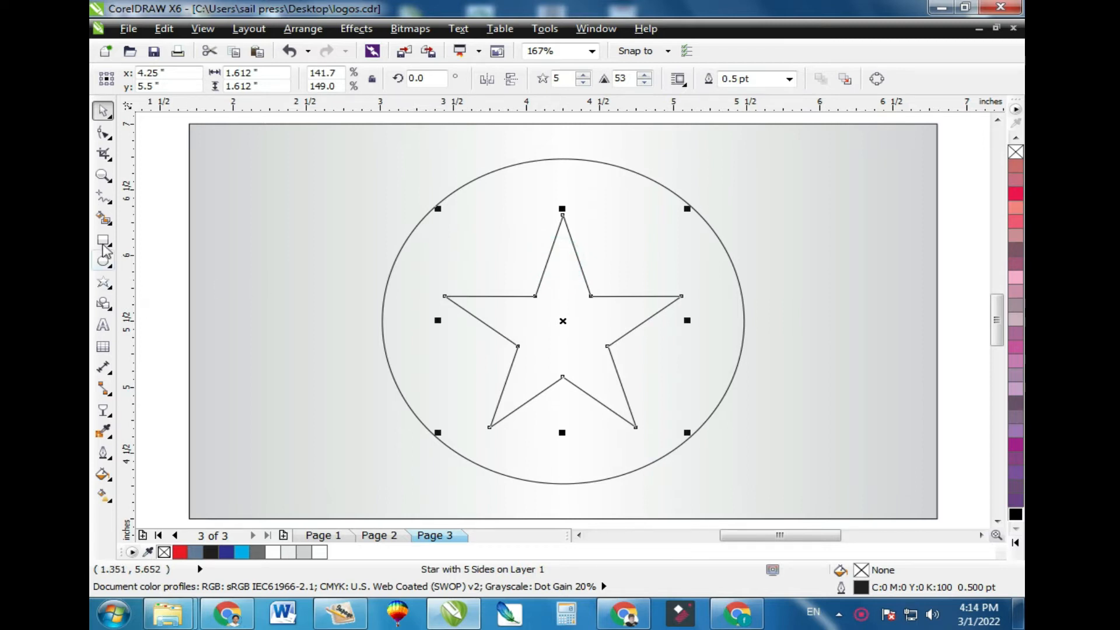
{"action": "left_click", "coordinate": [110, 201]}
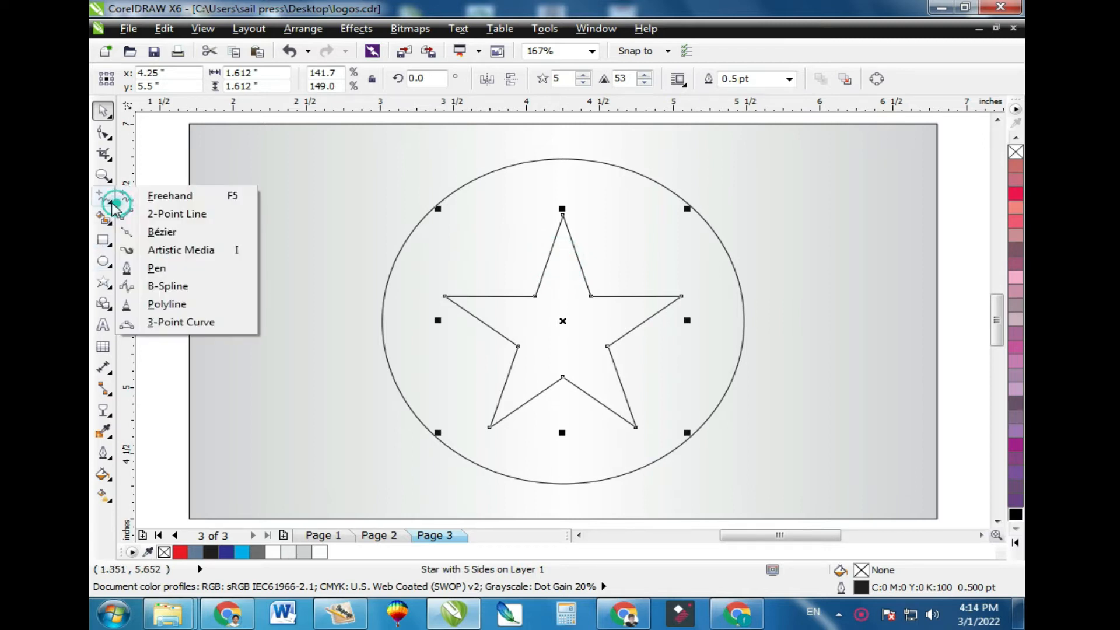
{"action": "left_click", "coordinate": [157, 268]}
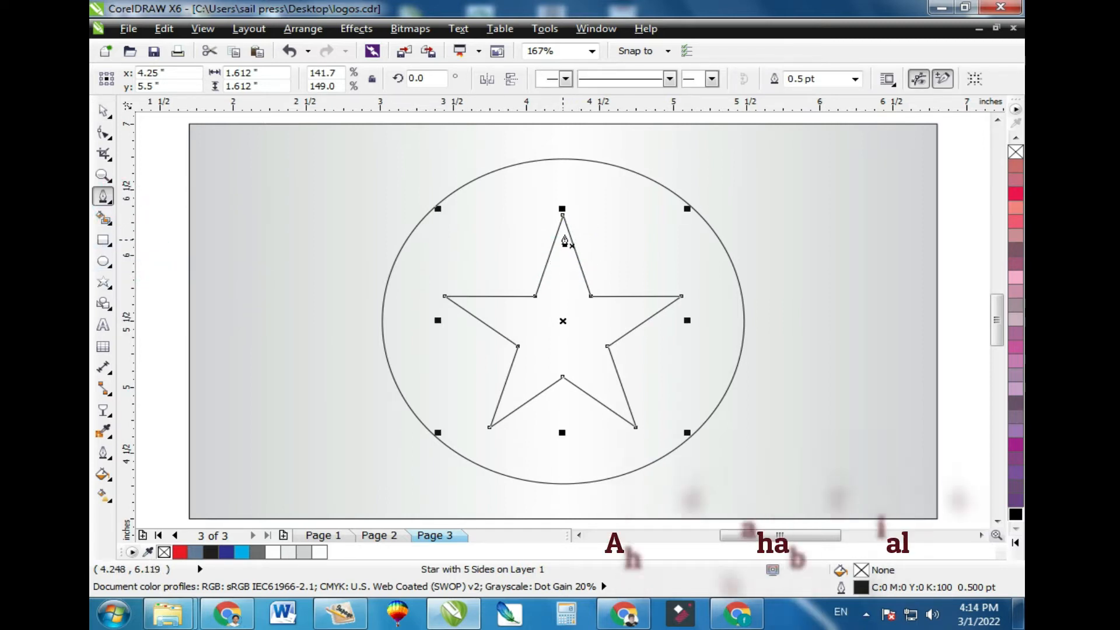
{"action": "left_click", "coordinate": [562, 225]}
{"action": "left_click", "coordinate": [563, 221]}
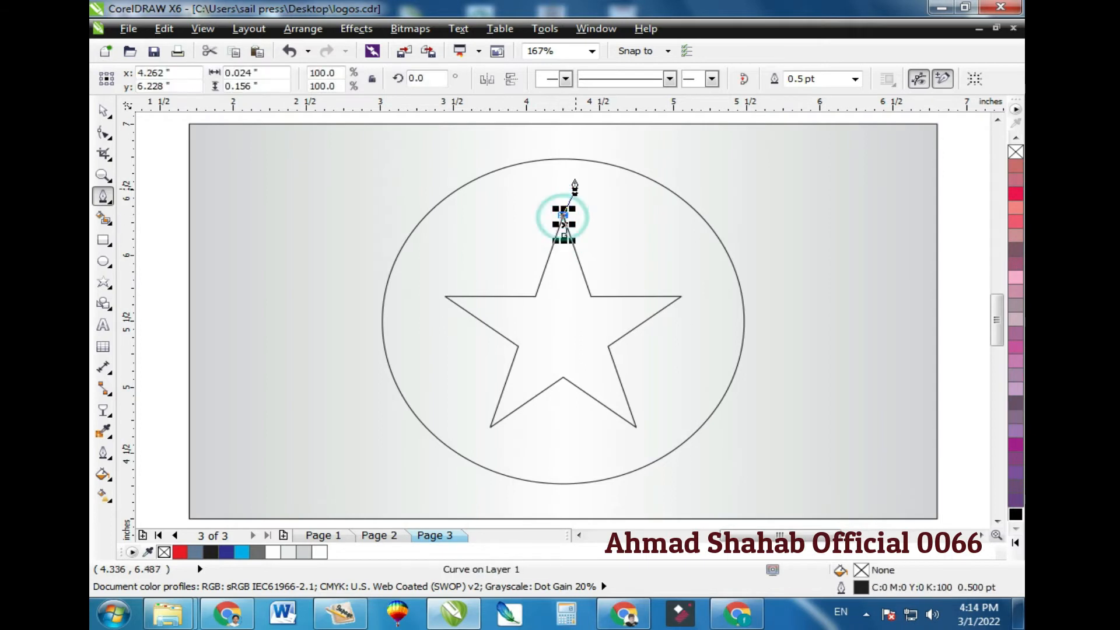
{"action": "left_click_drag", "start_coordinate": [572, 158], "coordinate": [593, 143]}
{"action": "key", "text": "space"}
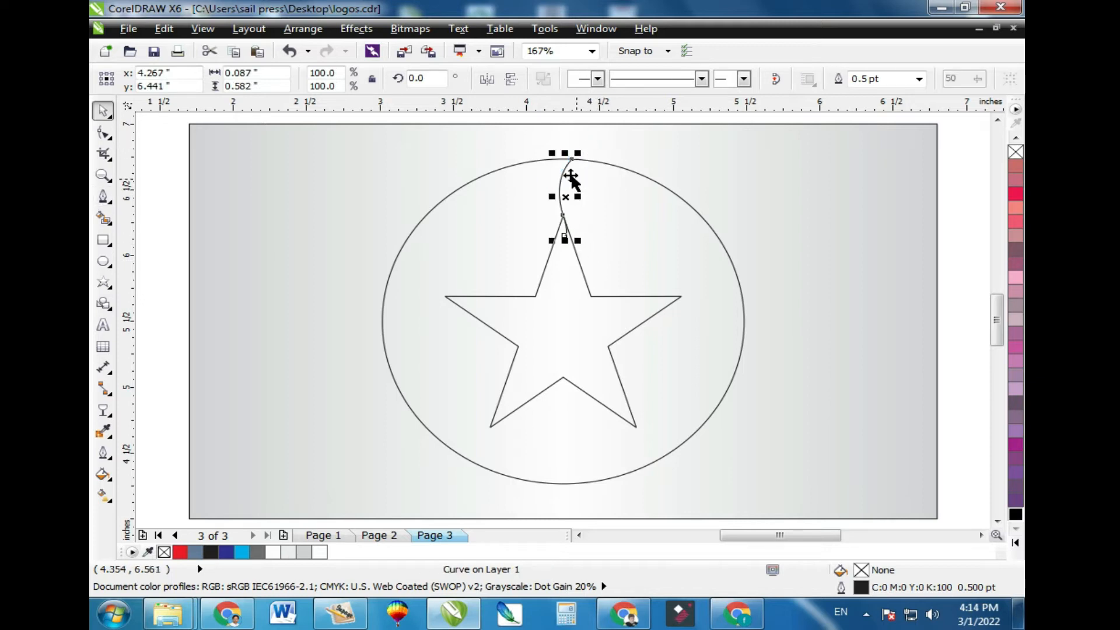
Move the curved line's upper end node slightly outward along the circle's edge
{"action": "key", "text": "F10"}
{"action": "left_click_drag", "start_coordinate": [570, 158], "coordinate": [579, 160]}
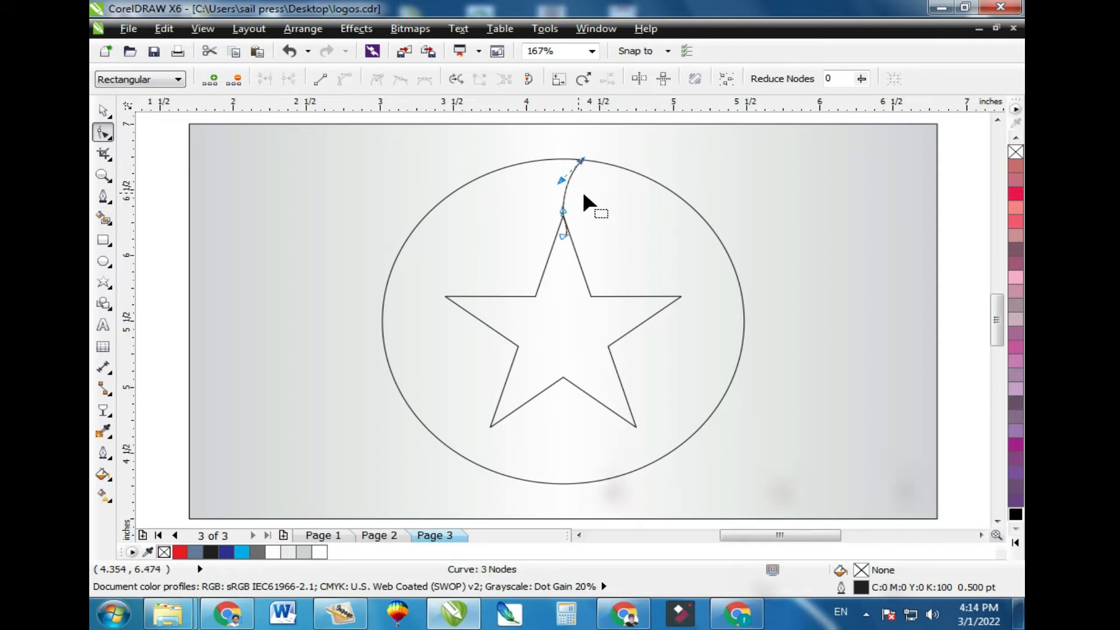
{"action": "key", "text": "space"}
Place rotated copies of the curved line at the star's other four points, each reaching the circle's edge
{"action": "left_click_drag", "start_coordinate": [573, 197], "coordinate": [757, 319]}
{"action": "left_click", "coordinate": [654, 287]}
{"action": "left_click_drag", "start_coordinate": [696, 300], "coordinate": [418, 318]}
{"action": "right_click", "coordinate": [641, 433]}
{"action": "left_click", "coordinate": [607, 434]}
{"action": "right_click", "coordinate": [466, 437]}
{"action": "left_click", "coordinate": [466, 438]}
{"action": "key", "text": "ctrl+z"}
{"action": "double_click", "coordinate": [468, 419]}
{"action": "right_click", "coordinate": [417, 317]}
{"action": "left_click", "coordinate": [418, 317]}
{"action": "left_click_drag", "start_coordinate": [455, 275], "coordinate": [449, 304]}
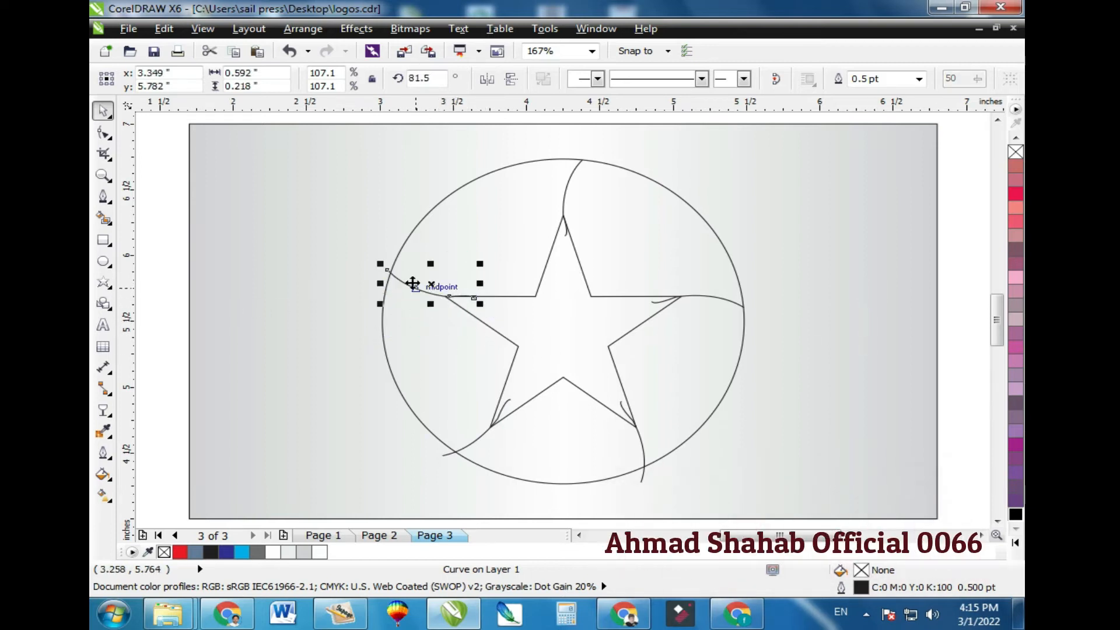
{"action": "left_click_drag", "start_coordinate": [376, 262], "coordinate": [376, 262]}
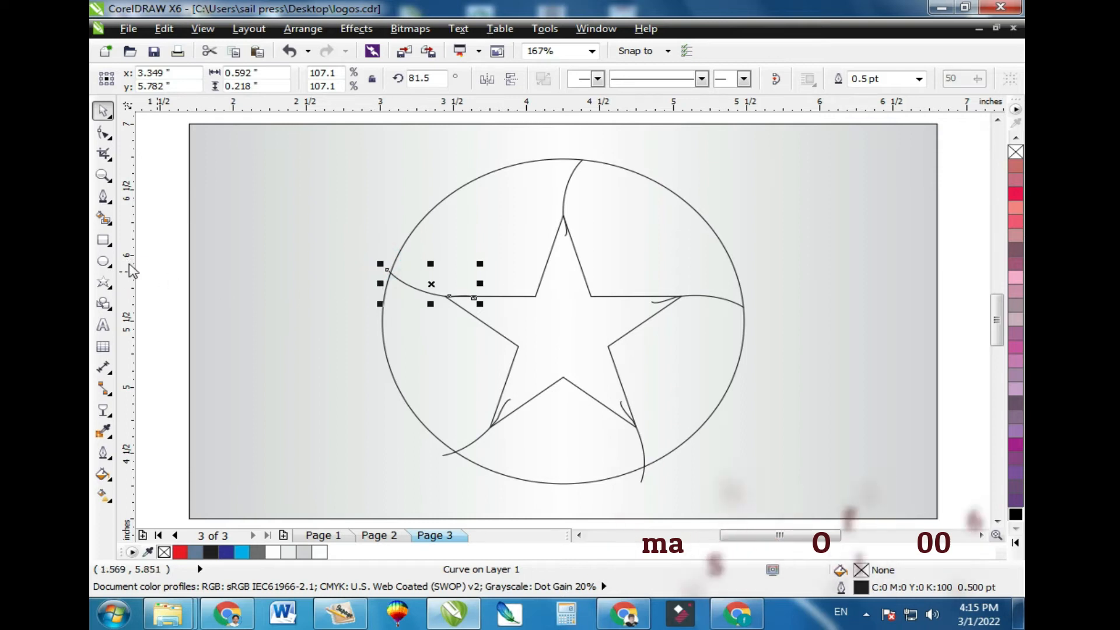
Smart-fill the five regions between the star and the circle with blue-gray C40 M20 Y0 K40
{"action": "left_click", "coordinate": [103, 217]}
{"action": "left_click", "coordinate": [496, 238]}
{"action": "left_click", "coordinate": [625, 238]}
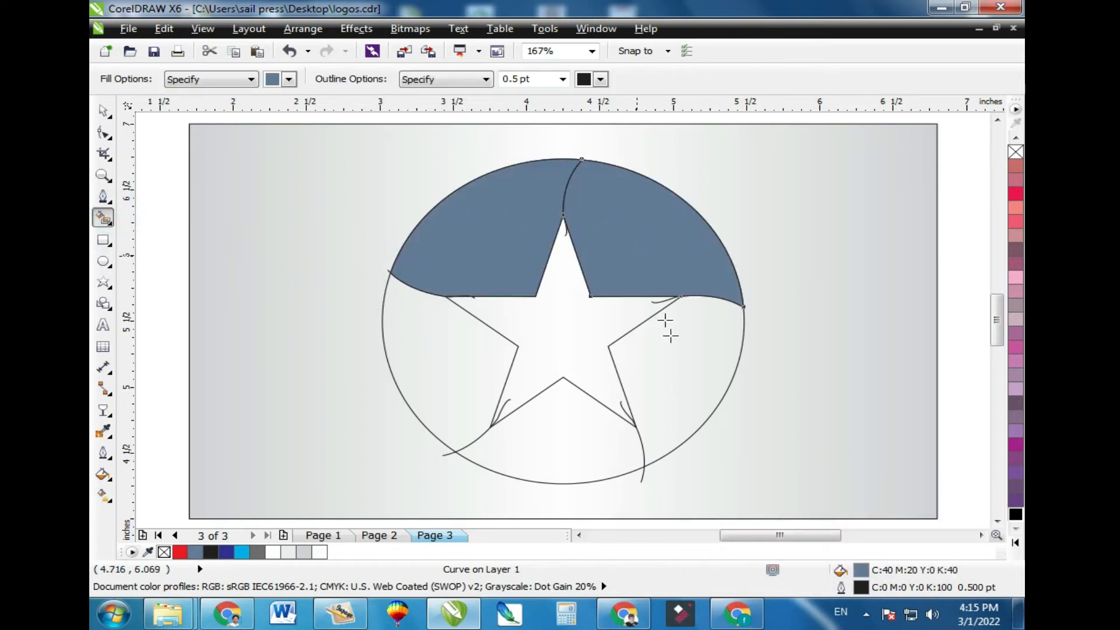
{"action": "left_click", "coordinate": [685, 388]}
{"action": "left_click", "coordinate": [559, 452]}
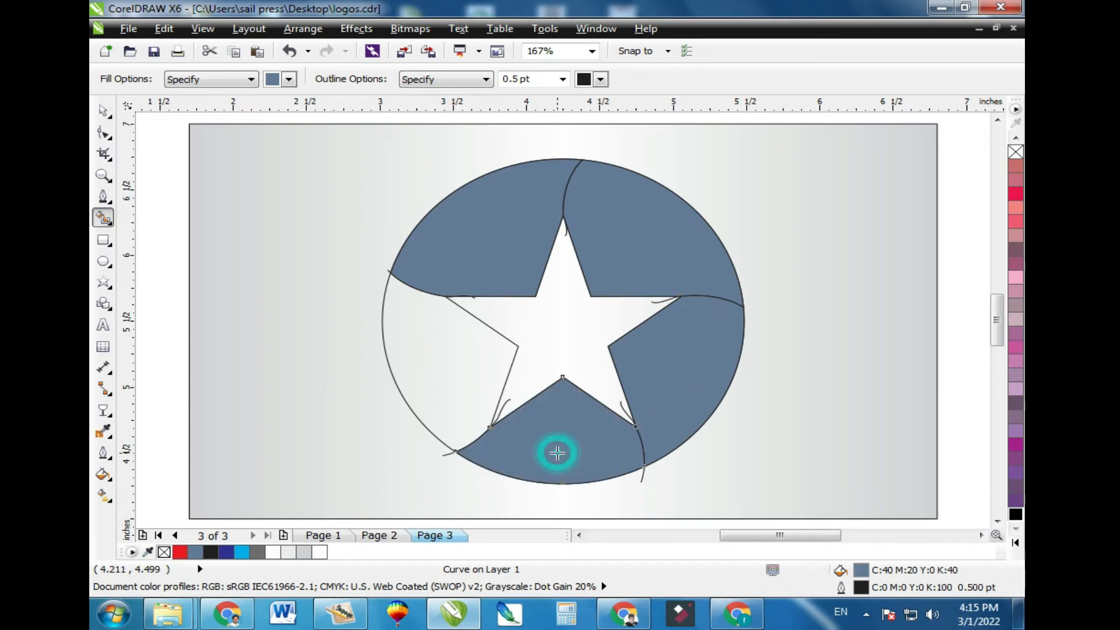
{"action": "left_click", "coordinate": [411, 348]}
Delete the original curved line at the star's left point
{"action": "key", "text": "space"}
{"action": "left_click_drag", "start_coordinate": [269, 171], "coordinate": [482, 377]}
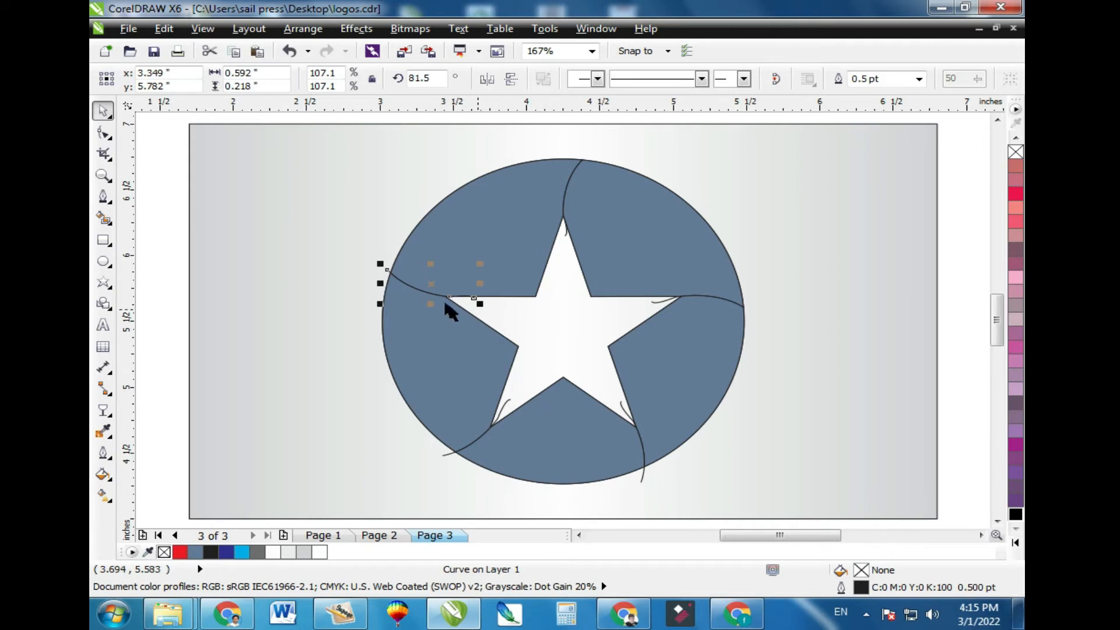
{"action": "right_click", "coordinate": [427, 286]}
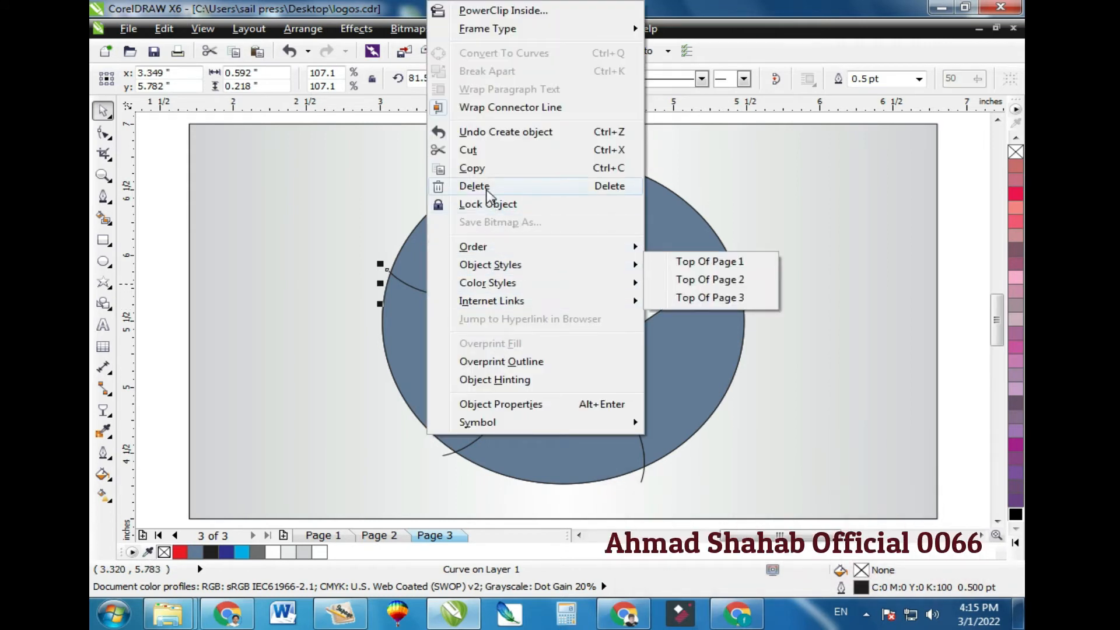
{"action": "left_click", "coordinate": [484, 186]}
Delete the curved construction lines at the star's other four points, keeping the filled segments
{"action": "scroll", "coordinate": [508, 228], "scroll_direction": "down", "scroll_amount": 4}
{"action": "left_click_drag", "start_coordinate": [472, 137], "coordinate": [571, 242]}
{"action": "right_click", "coordinate": [534, 211]}
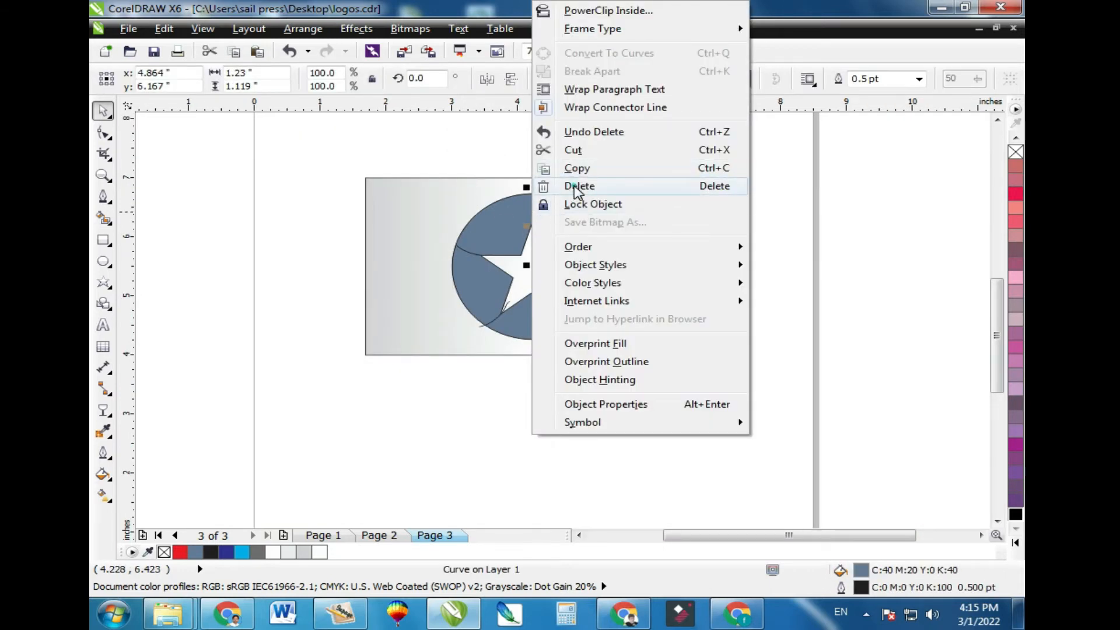
{"action": "left_click", "coordinate": [575, 183]}
{"action": "left_click_drag", "start_coordinate": [504, 159], "coordinate": [555, 237]}
{"action": "key", "text": "Delete"}
{"action": "left_click_drag", "start_coordinate": [761, 225], "coordinate": [557, 292]}
{"action": "key", "text": "Delete"}
{"action": "left_click_drag", "start_coordinate": [586, 410], "coordinate": [504, 282]}
{"action": "key", "text": "Delete"}
{"action": "left_click", "coordinate": [383, 318]}
{"action": "left_click", "coordinate": [506, 305]}
{"action": "key", "text": "Delete"}
{"action": "scroll", "coordinate": [645, 234], "scroll_direction": "up", "scroll_amount": 2}
Delete the extra nodes around the star's left point from the upper-left blue segment
{"action": "left_click", "coordinate": [532, 234]}
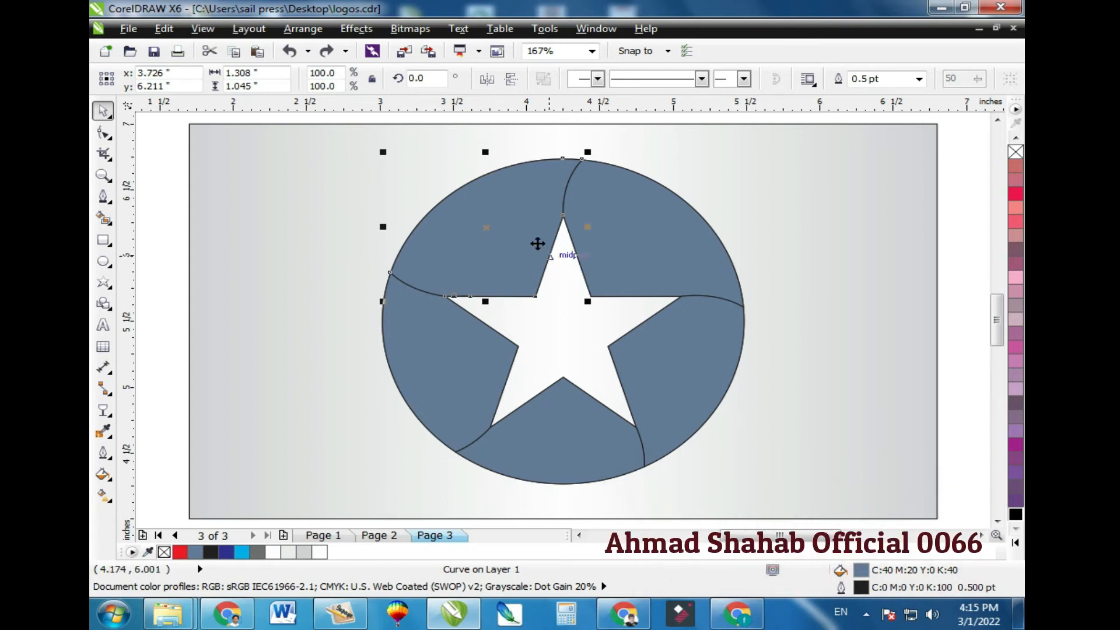
{"action": "key", "text": "F10"}
{"action": "left_click", "coordinate": [105, 132]}
{"action": "left_click_drag", "start_coordinate": [418, 271], "coordinate": [493, 318]}
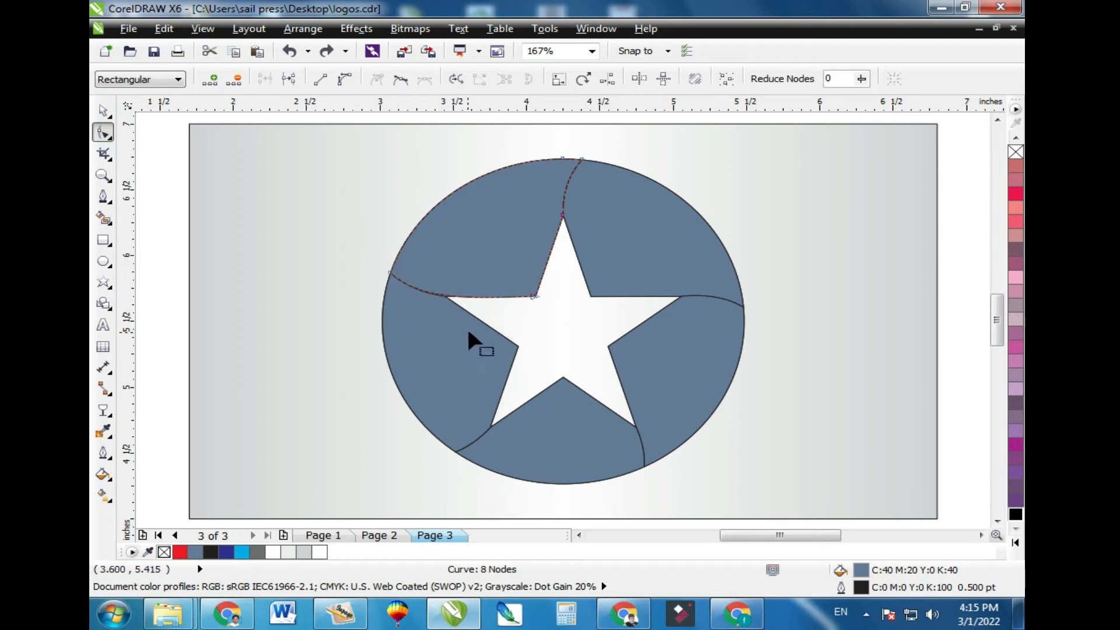
{"action": "key", "text": "Delete"}
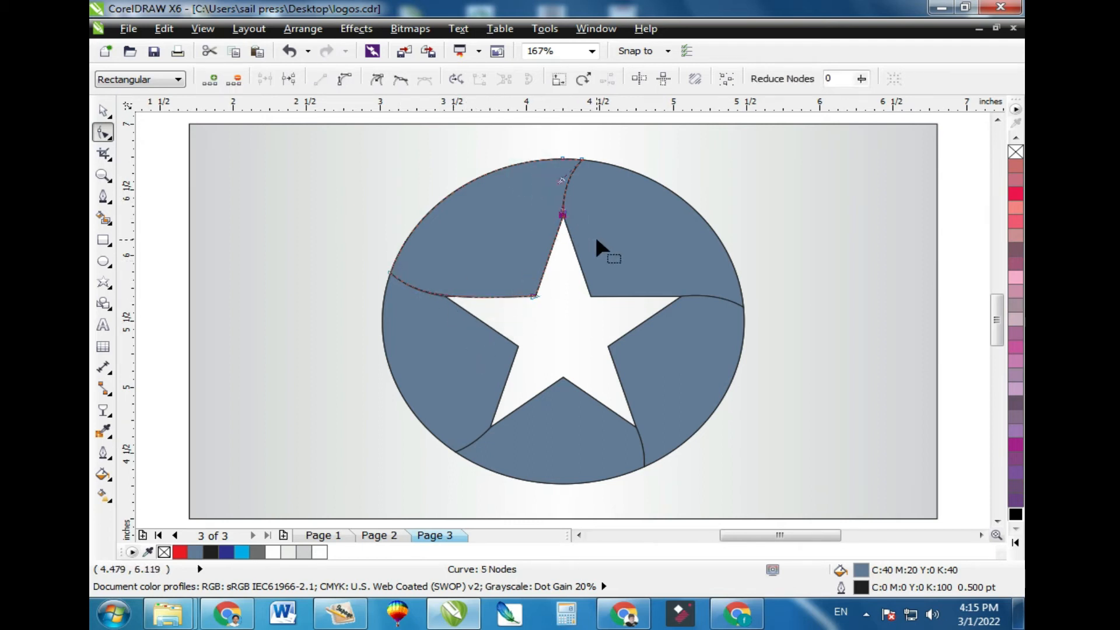
Delete the nodes at the star's points from the upper-right and right blue segments to smooth their inner edges
{"action": "left_click", "coordinate": [596, 238]}
{"action": "left_click_drag", "start_coordinate": [551, 203], "coordinate": [591, 235]}
{"action": "key", "text": "Delete"}
{"action": "left_click", "coordinate": [684, 341]}
{"action": "left_click_drag", "start_coordinate": [717, 317], "coordinate": [718, 318]}
{"action": "key", "text": "Delete"}
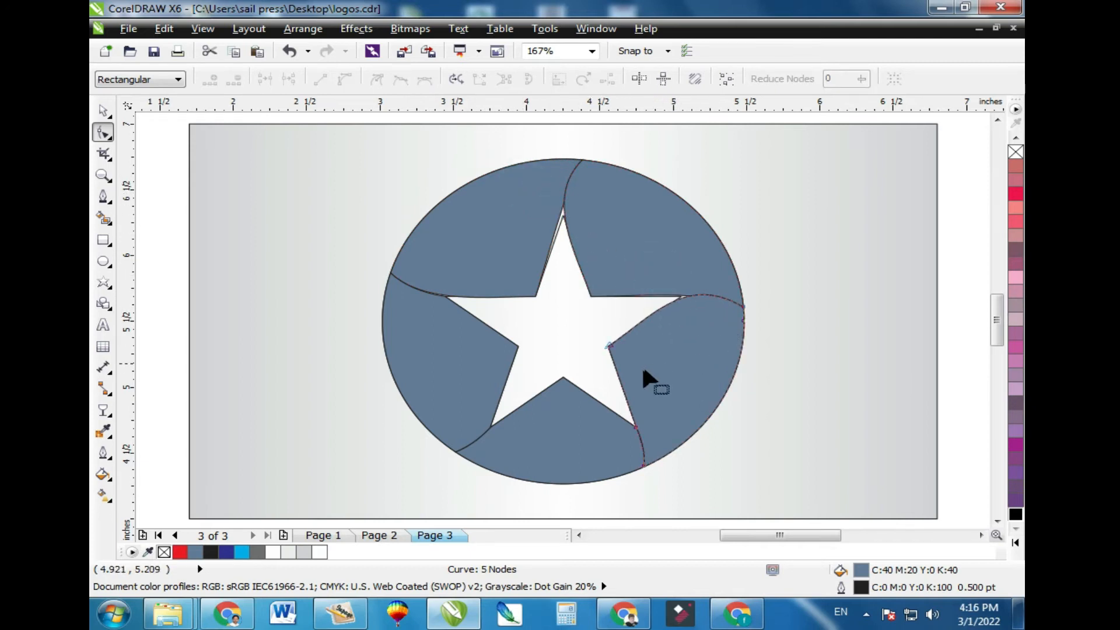
Delete the nodes at the star's two lower points from the bottom blue segment
{"action": "left_click", "coordinate": [643, 371]}
{"action": "left_click_drag", "start_coordinate": [599, 398], "coordinate": [655, 448]}
{"action": "left_click", "coordinate": [603, 418]}
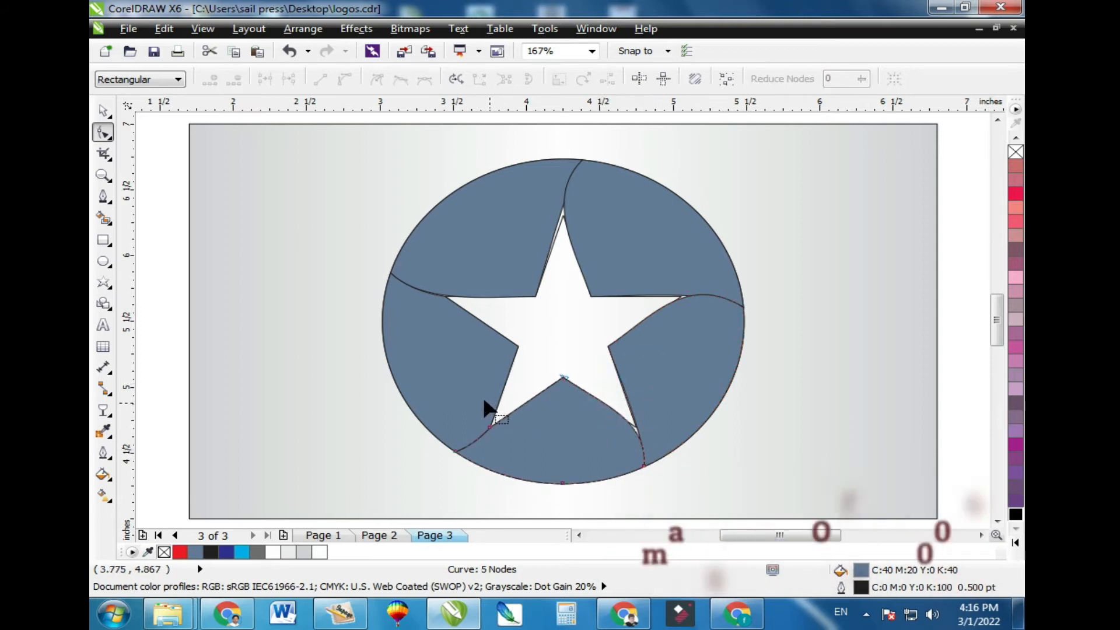
{"action": "left_click_drag", "start_coordinate": [450, 401], "coordinate": [525, 453]}
{"action": "key", "text": "Delete"}
Delete the node at the star's lower-left point from the left blue segment
{"action": "left_click", "coordinate": [463, 393]}
{"action": "left_click_drag", "start_coordinate": [458, 385], "coordinate": [501, 438]}
{"action": "key", "text": "Delete"}
{"action": "left_click", "coordinate": [414, 265]}
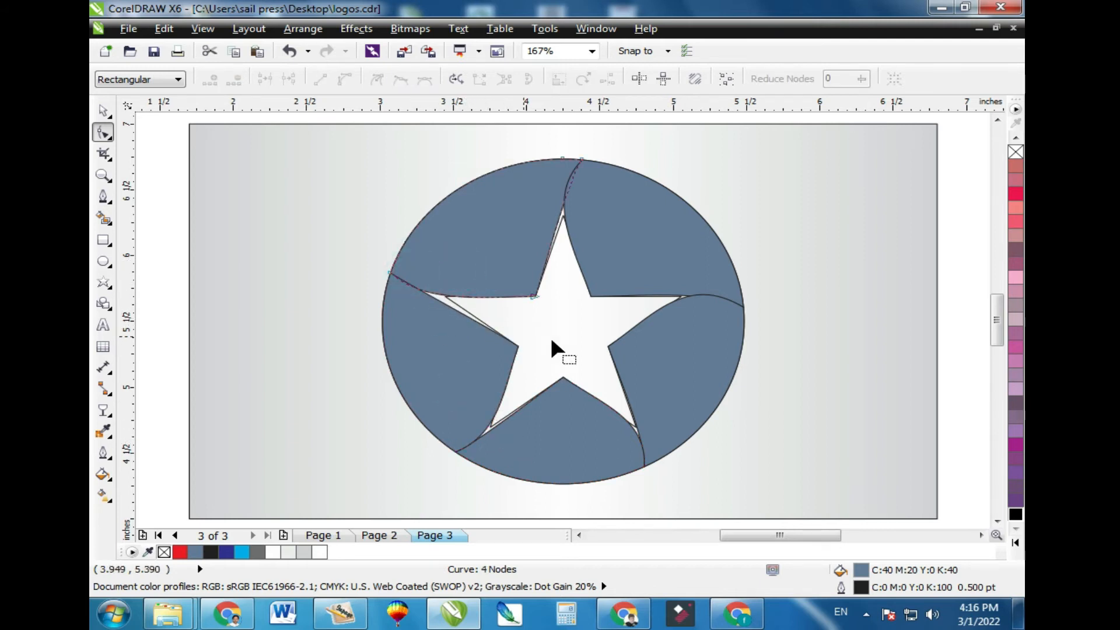
Move the original star outline out of the circle and delete it
{"action": "key", "text": "space"}
{"action": "left_click", "coordinate": [582, 311]}
{"action": "left_click_drag", "start_coordinate": [551, 331], "coordinate": [857, 303]}
{"action": "right_click", "coordinate": [858, 304]}
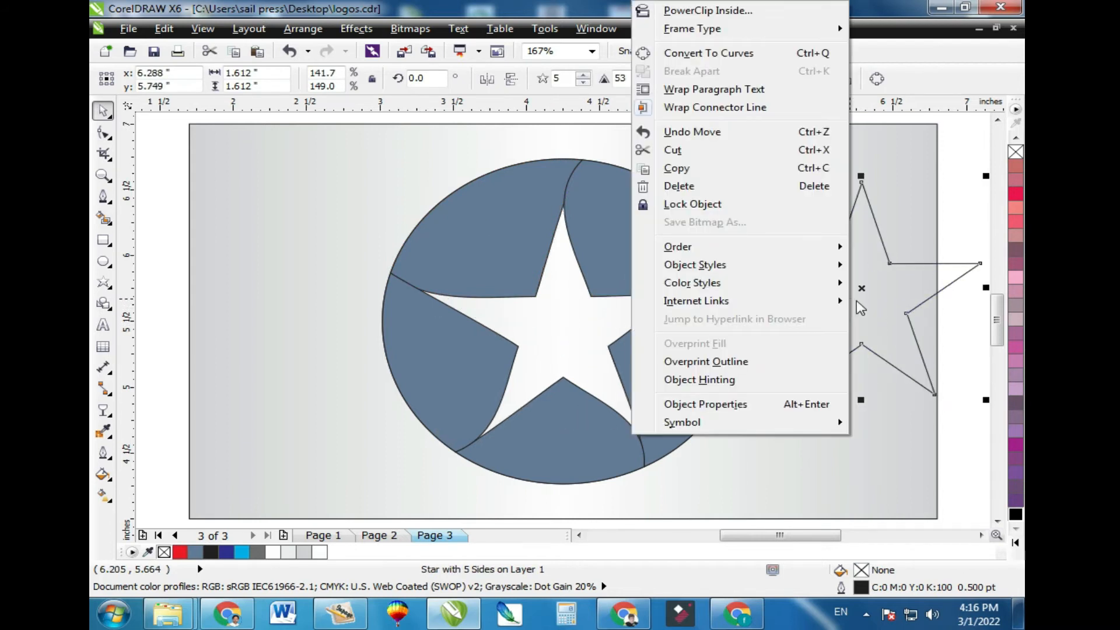
{"action": "left_click", "coordinate": [688, 186]}
{"action": "left_click", "coordinate": [693, 294]}
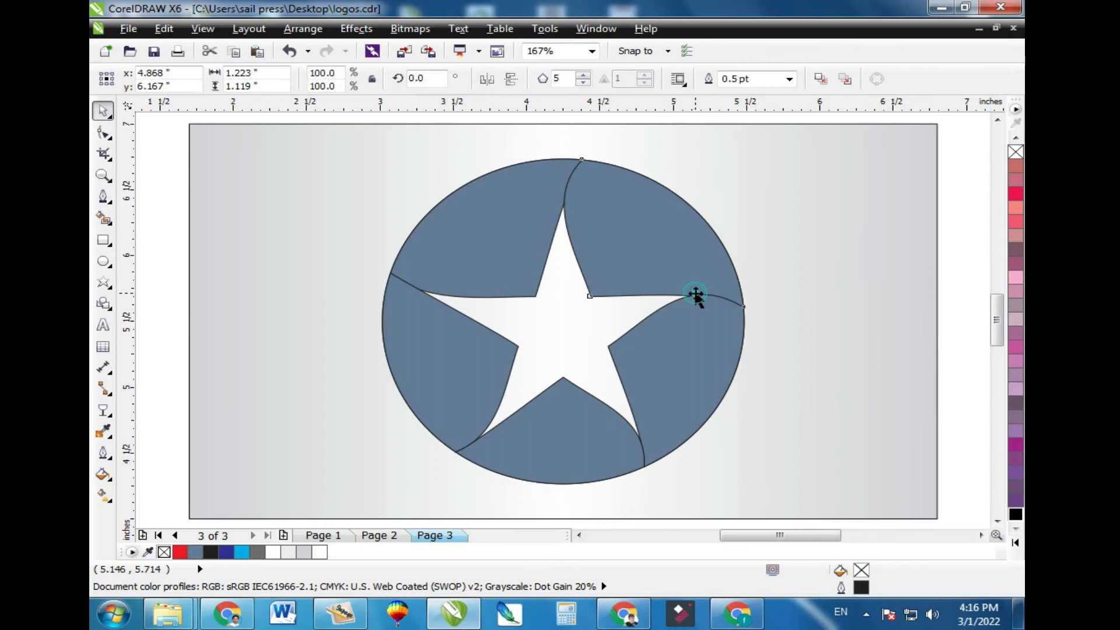
{"action": "left_click_drag", "start_coordinate": [688, 278], "coordinate": [703, 302]}
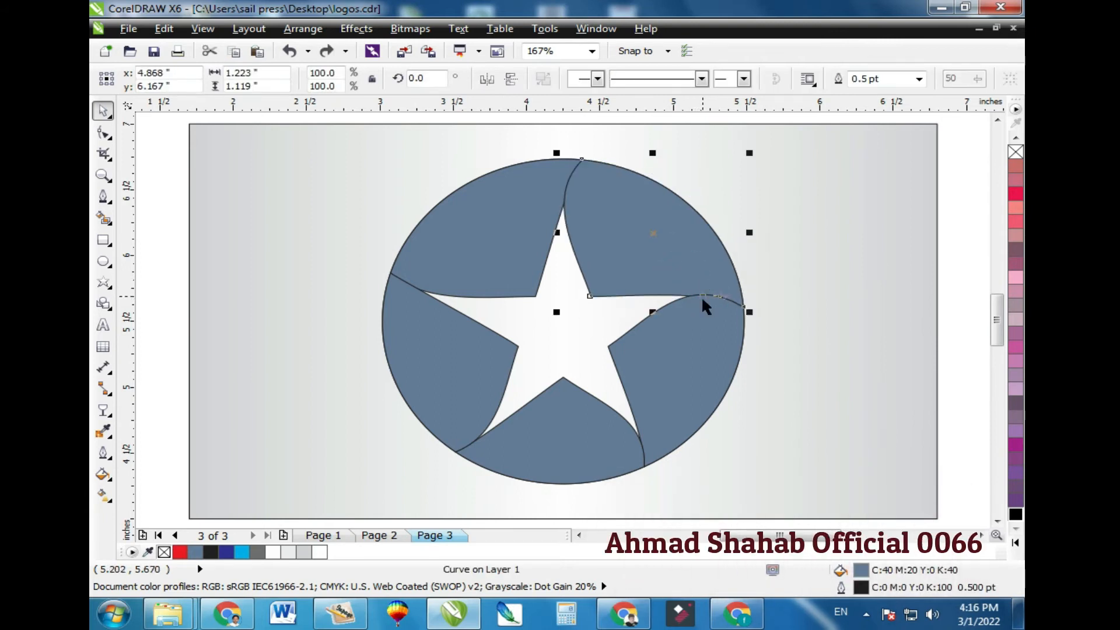
{"action": "left_click", "coordinate": [525, 227]}
{"action": "key", "text": "F10"}
{"action": "left_click", "coordinate": [599, 226]}
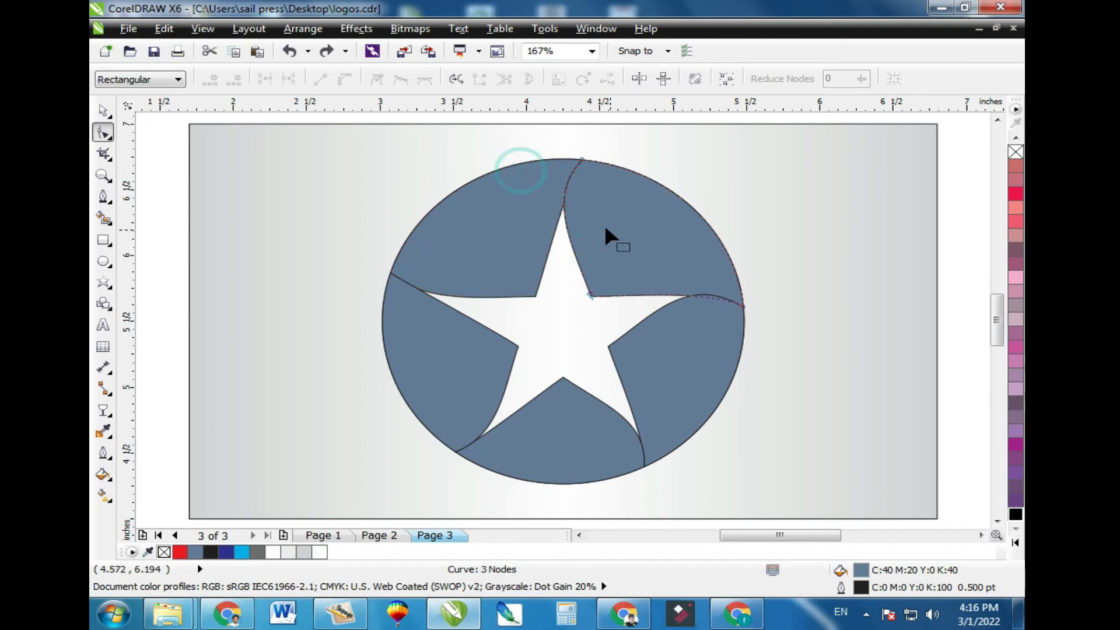
{"action": "key", "text": "space"}
{"action": "left_click", "coordinate": [538, 265]}
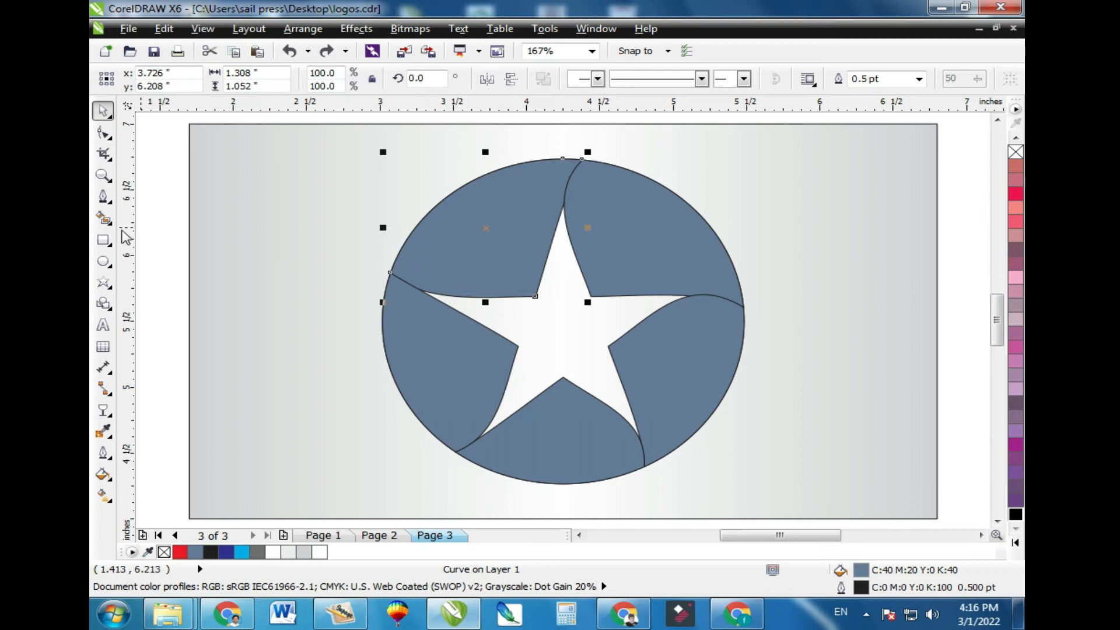
Apply a linear gradient to the upper-left segment, from dark blue at its lower-left end to cyan at the top
{"action": "left_click", "coordinate": [104, 498]}
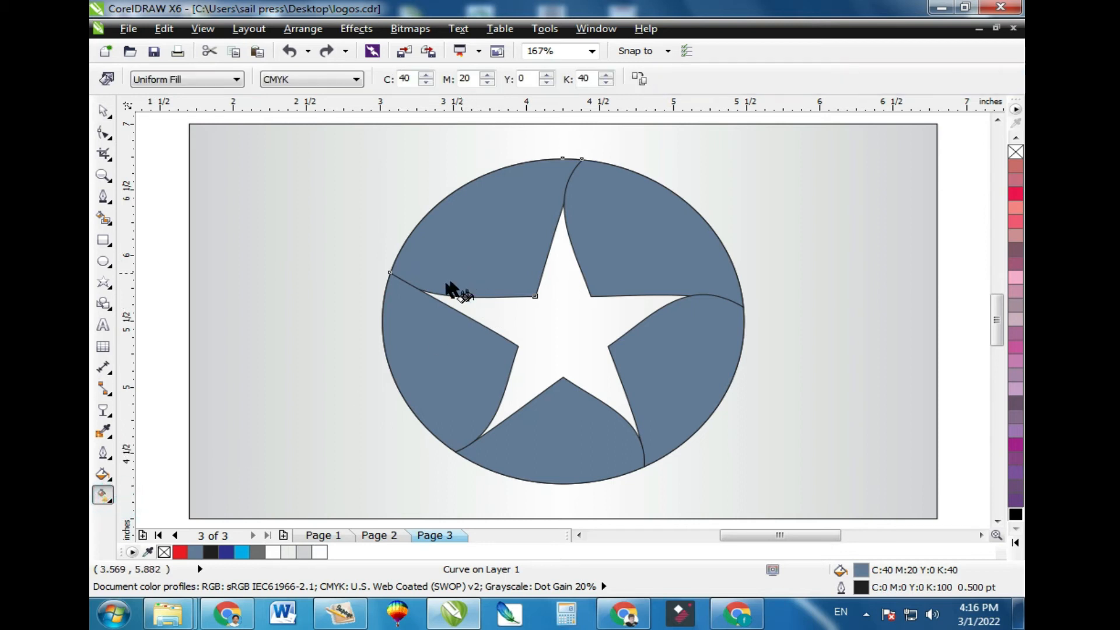
{"action": "left_click_drag", "start_coordinate": [532, 208], "coordinate": [555, 181]}
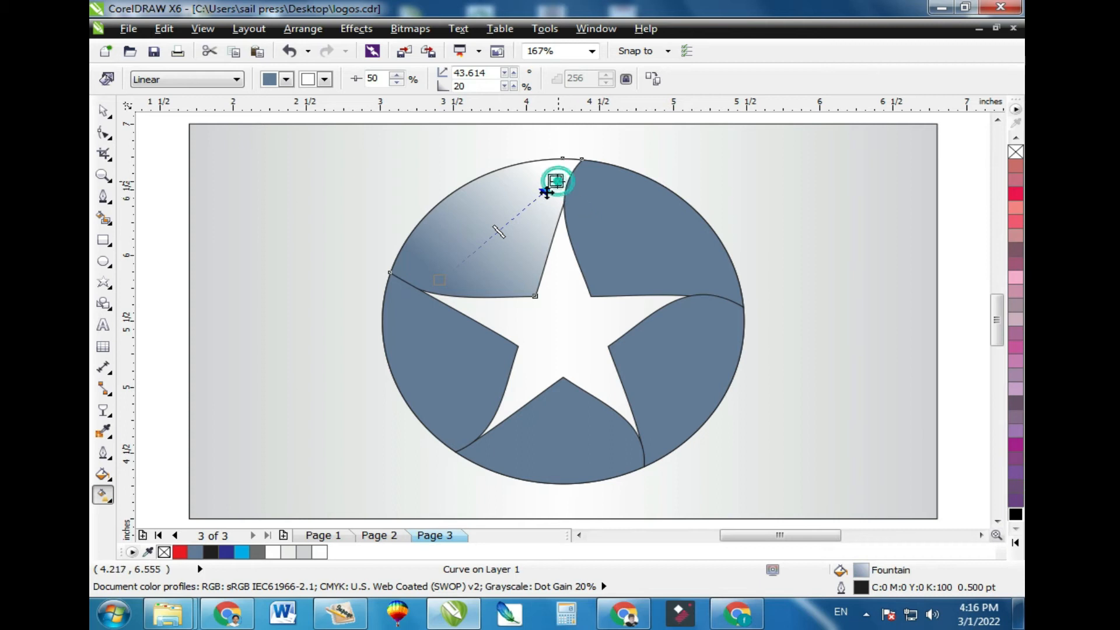
{"action": "left_click", "coordinate": [242, 552]}
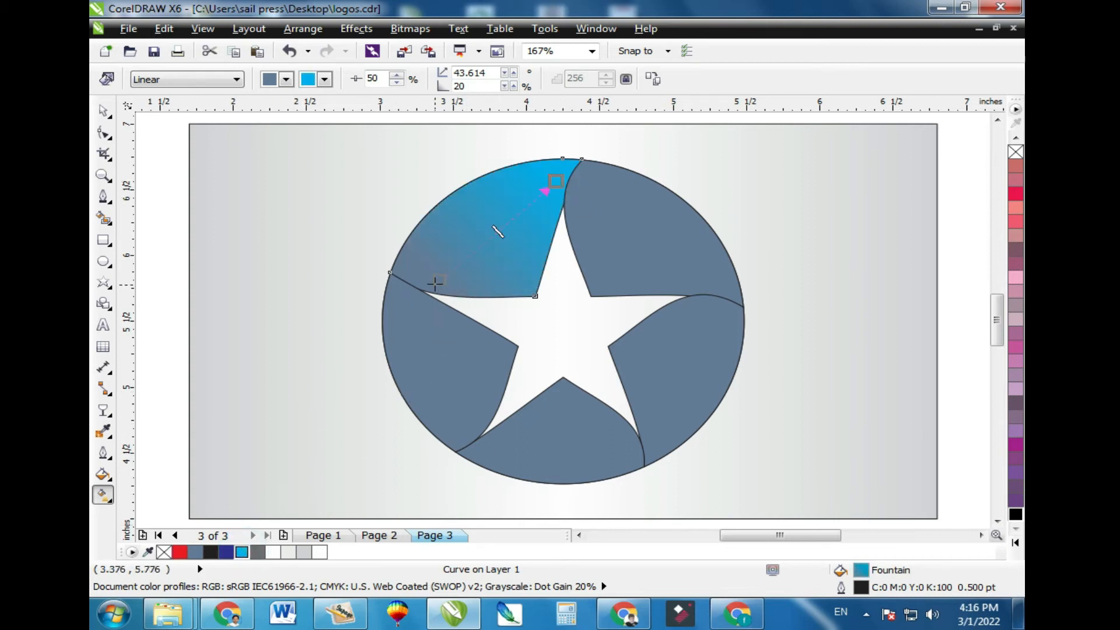
{"action": "left_click_drag", "start_coordinate": [226, 552], "coordinate": [400, 310]}
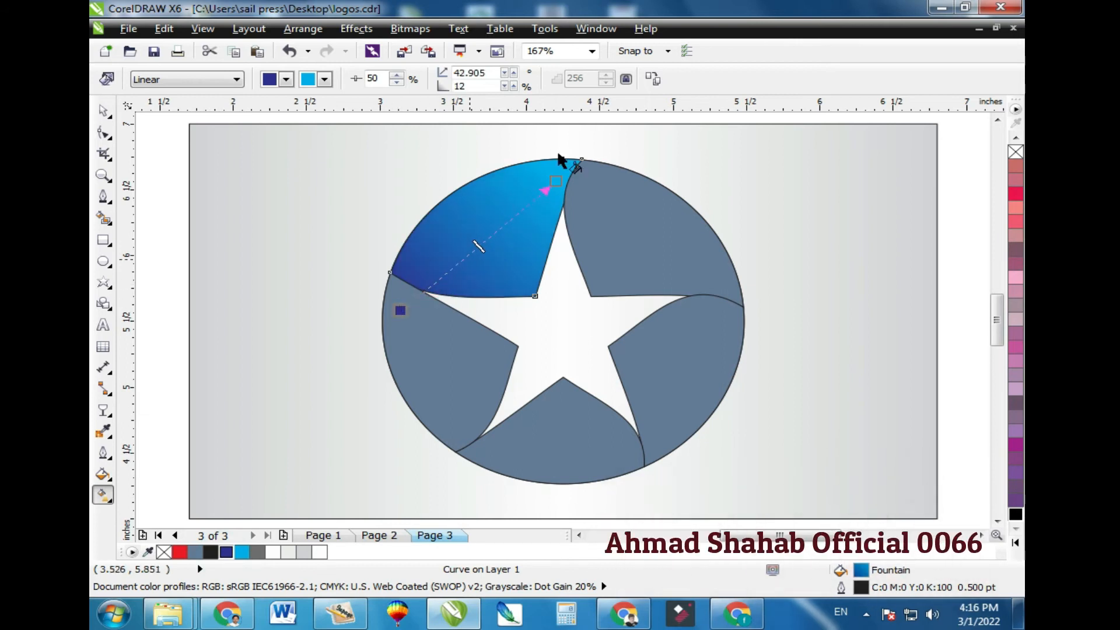
Copy the blue gradient from the upper-left segment to the upper-right one and redirect it from dark blue at the top to cyan at lower right
{"action": "key", "text": "space"}
{"action": "left_click", "coordinate": [643, 212]}
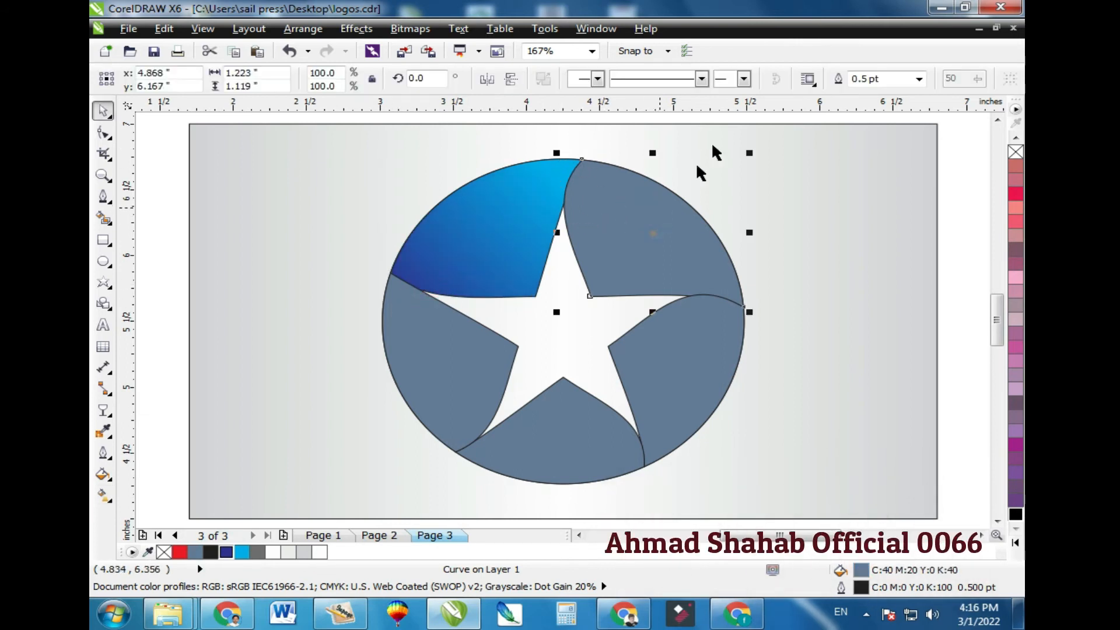
{"action": "left_click", "coordinate": [103, 495]}
{"action": "left_click", "coordinate": [510, 220]}
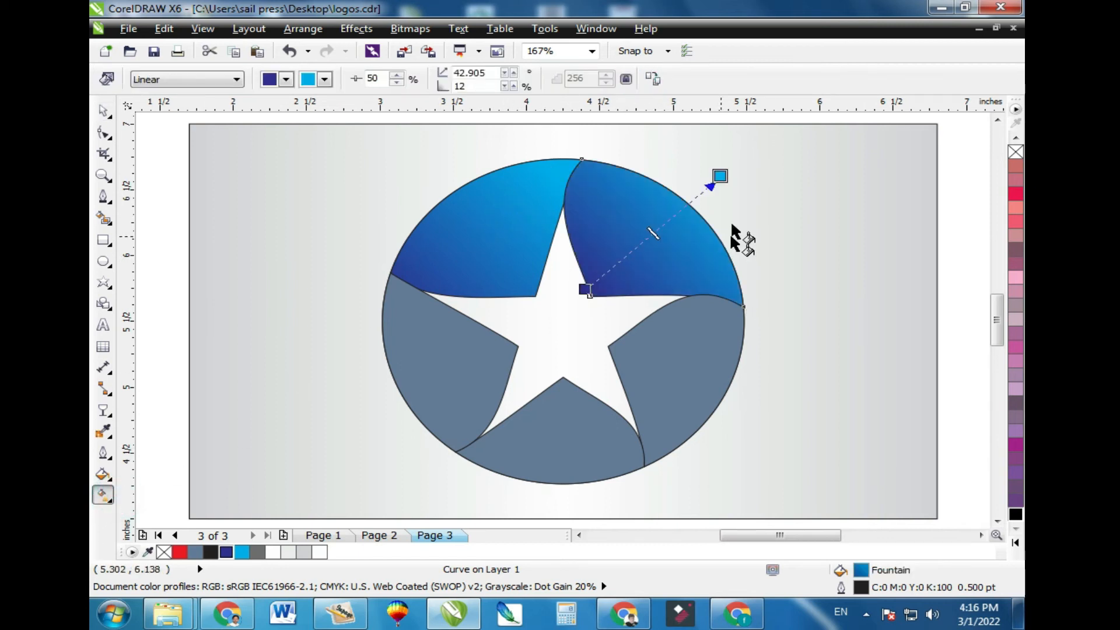
{"action": "left_click_drag", "start_coordinate": [722, 175], "coordinate": [705, 279]}
{"action": "left_click_drag", "start_coordinate": [585, 290], "coordinate": [562, 172]}
{"action": "key", "text": "space"}
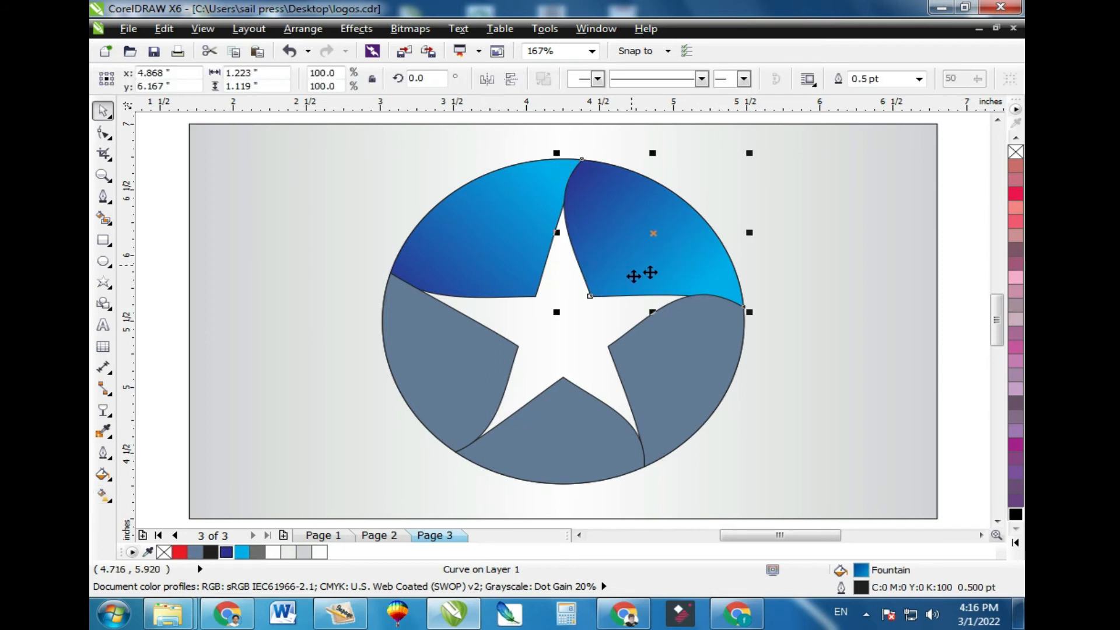
Copy the blue gradient to the right segment and run it from dark blue at the top down to cyan at its lower tip
{"action": "left_click", "coordinate": [659, 371]}
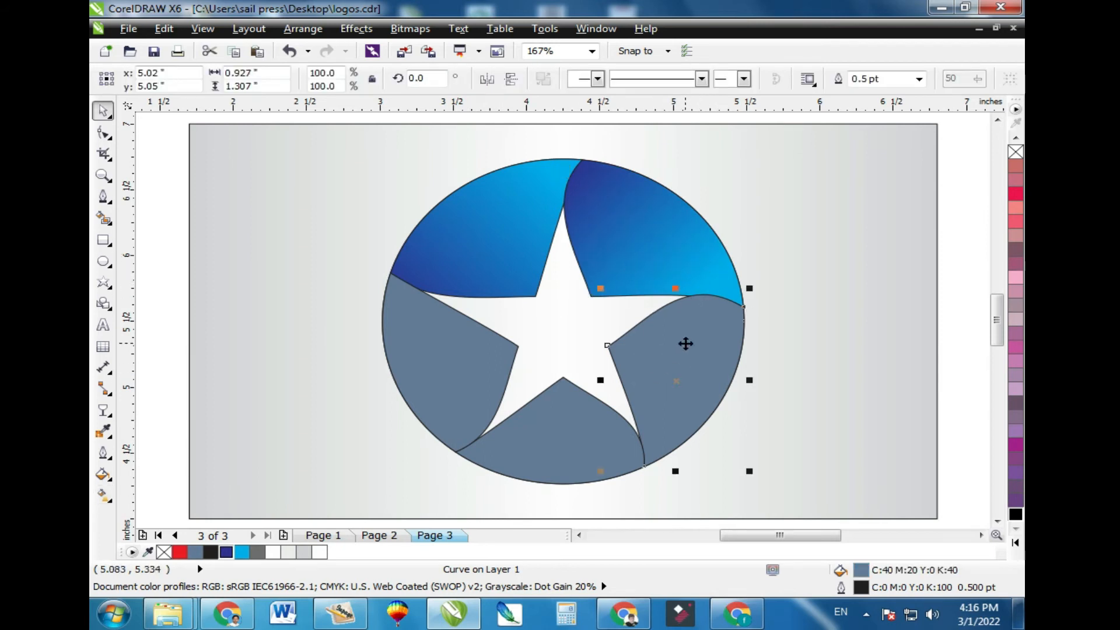
{"action": "left_click", "coordinate": [103, 494]}
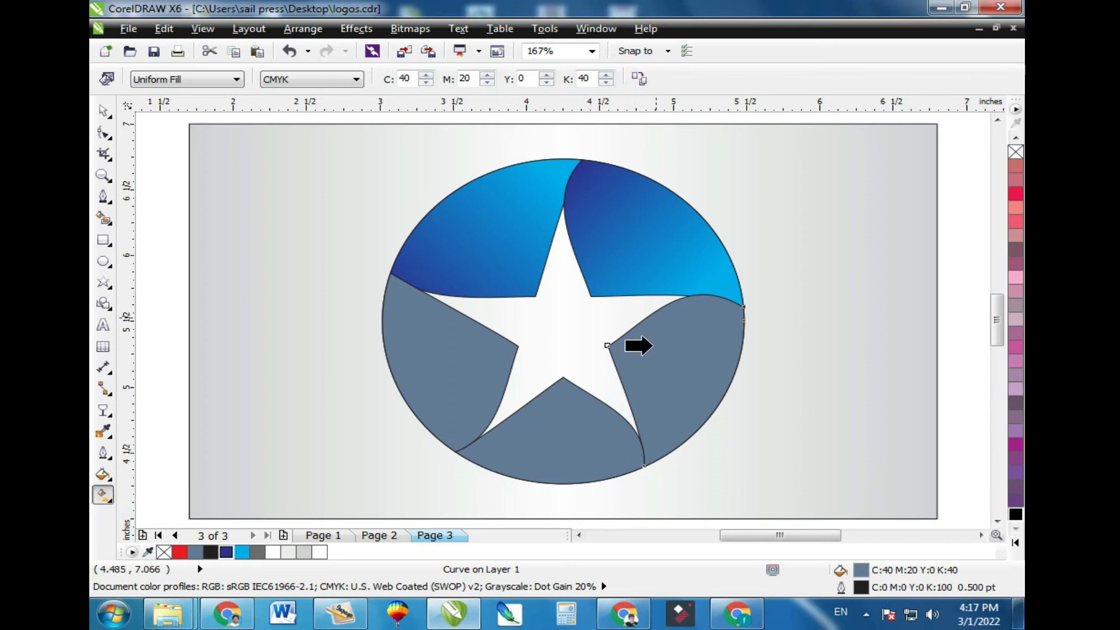
{"action": "left_click_drag", "start_coordinate": [625, 243], "coordinate": [680, 326]}
{"action": "left_click_drag", "start_coordinate": [731, 425], "coordinate": [652, 450]}
{"action": "left_click_drag", "start_coordinate": [618, 335], "coordinate": [715, 303]}
{"action": "left_click", "coordinate": [723, 298]}
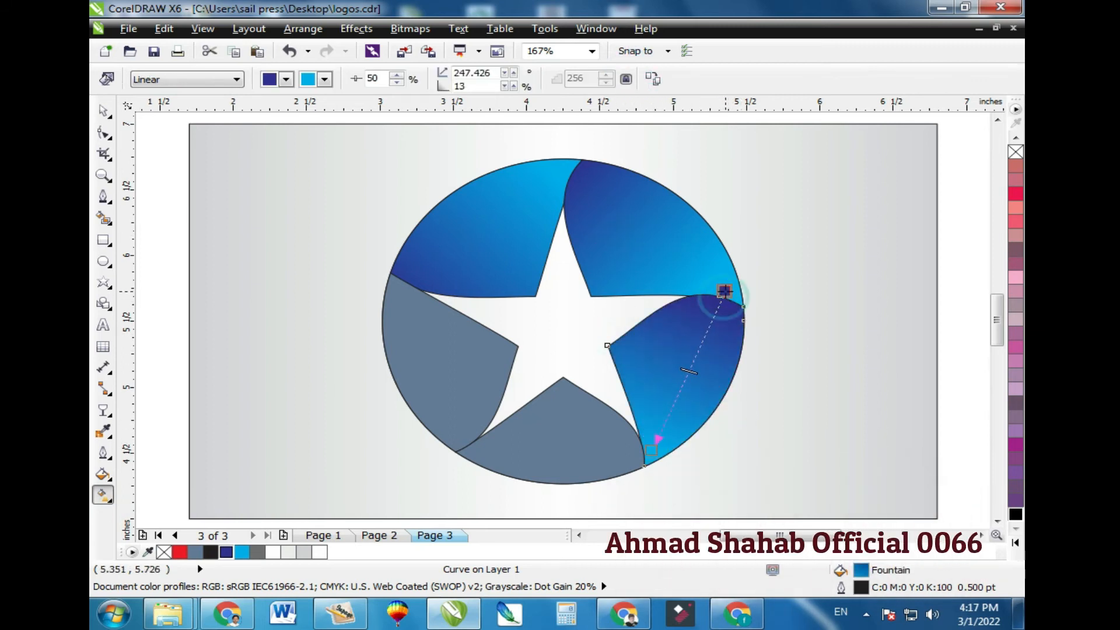
Fill the bottom segment with the blue gradient, dark on its right and cyan on its left, and fine-tune the right segment's gradient
{"action": "key", "text": "space"}
{"action": "left_click", "coordinate": [556, 430]}
{"action": "key", "text": "space"}
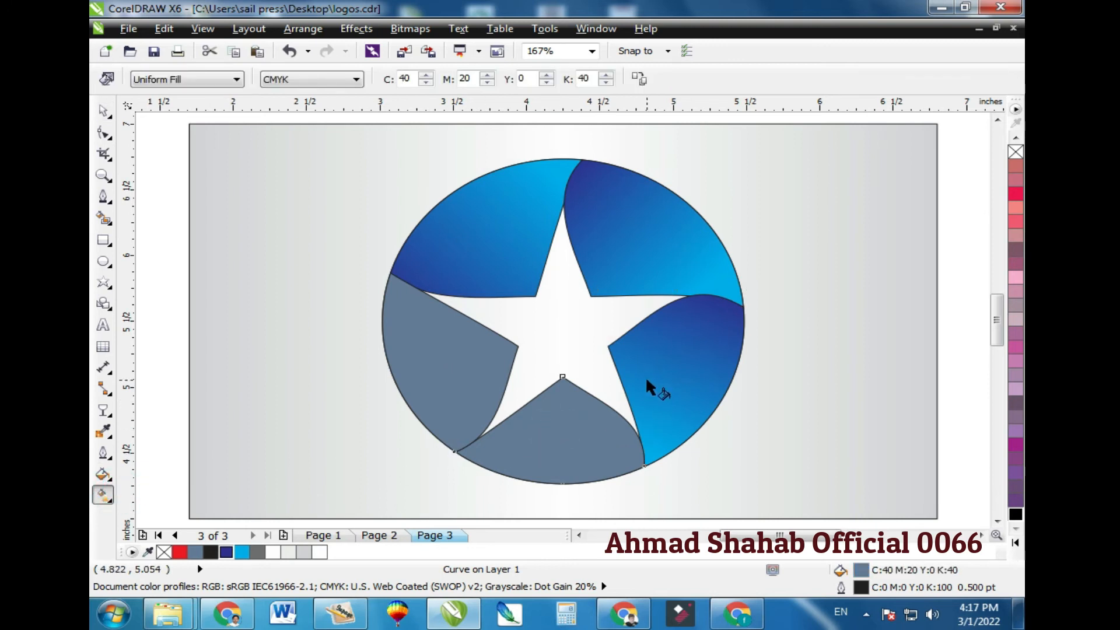
{"action": "left_click_drag", "start_coordinate": [576, 373], "coordinate": [523, 485]}
{"action": "left_click_drag", "start_coordinate": [576, 373], "coordinate": [625, 454]}
{"action": "left_click_drag", "start_coordinate": [523, 485], "coordinate": [493, 443]}
{"action": "left_click_drag", "start_coordinate": [626, 454], "coordinate": [650, 454]}
{"action": "key", "text": "space"}
{"action": "key", "text": "space"}
{"action": "left_click", "coordinate": [675, 347]}
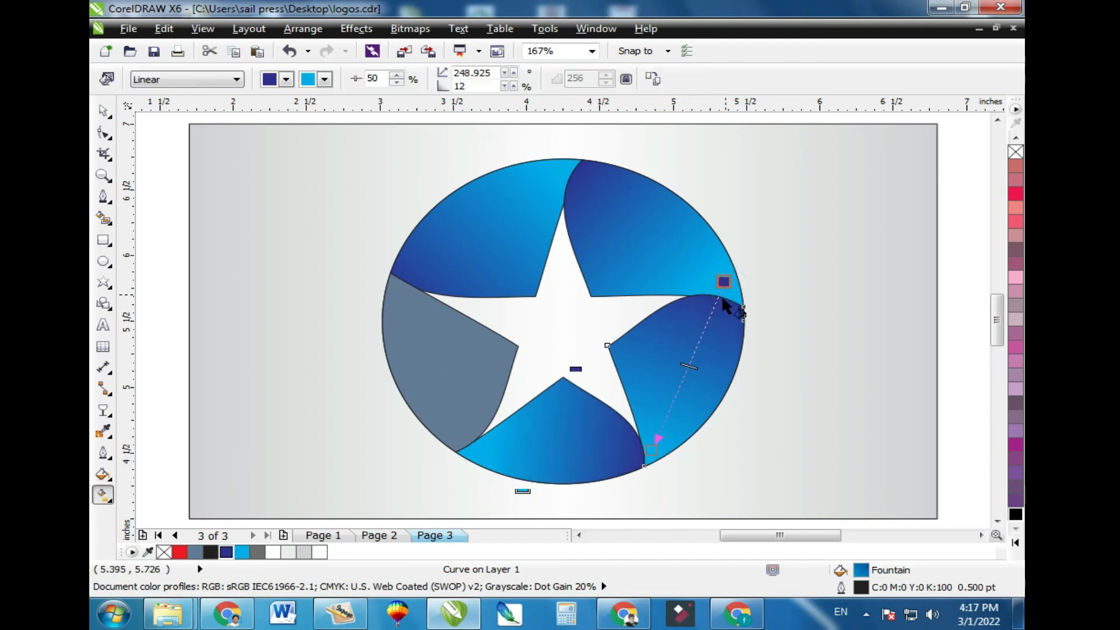
Fill the left segment with the same gradient, running from dark blue at its lower tip to cyan near its upper end
{"action": "key", "text": "space"}
{"action": "left_click", "coordinate": [452, 411]}
{"action": "key", "text": "space"}
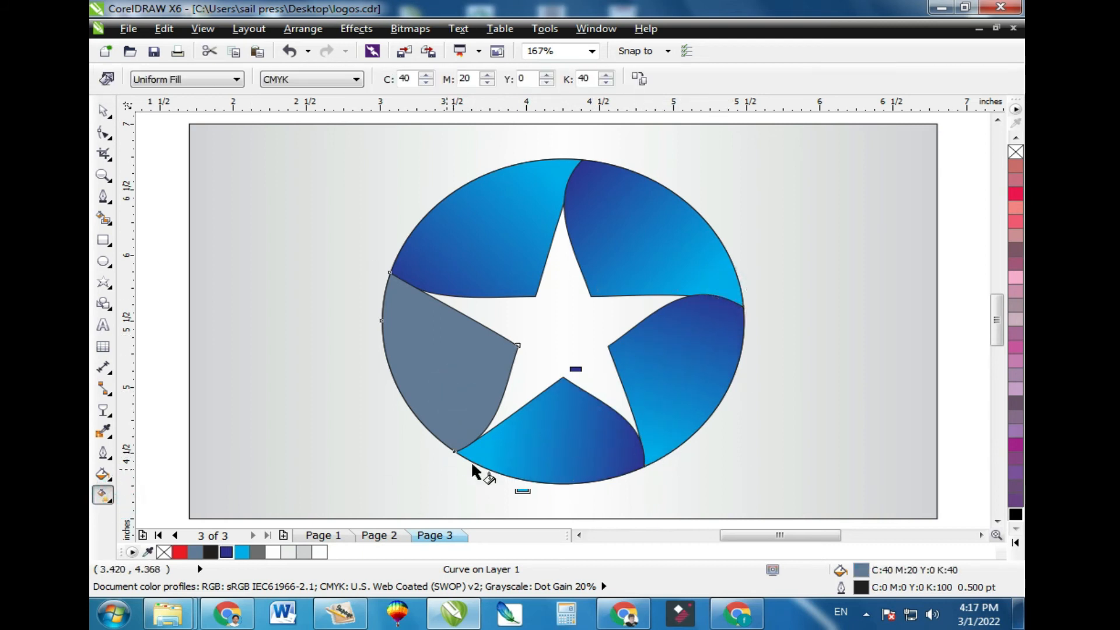
{"action": "left_click", "coordinate": [640, 78]}
{"action": "left_click", "coordinate": [533, 425]}
{"action": "left_click_drag", "start_coordinate": [499, 365], "coordinate": [473, 429]}
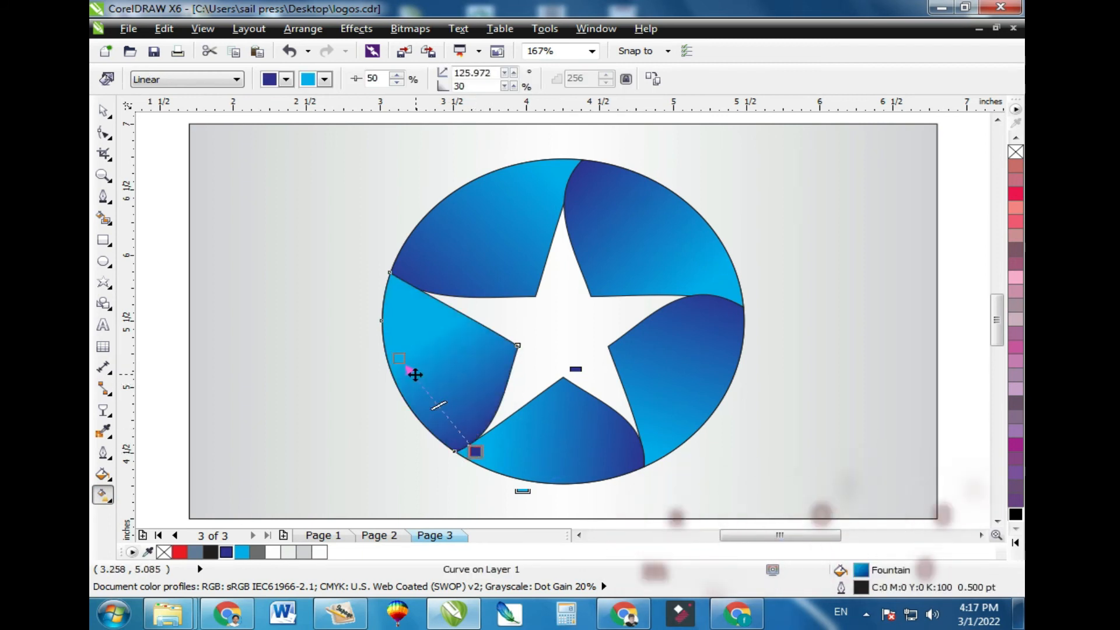
{"action": "left_click_drag", "start_coordinate": [399, 358], "coordinate": [404, 320]}
{"action": "key", "text": "space"}
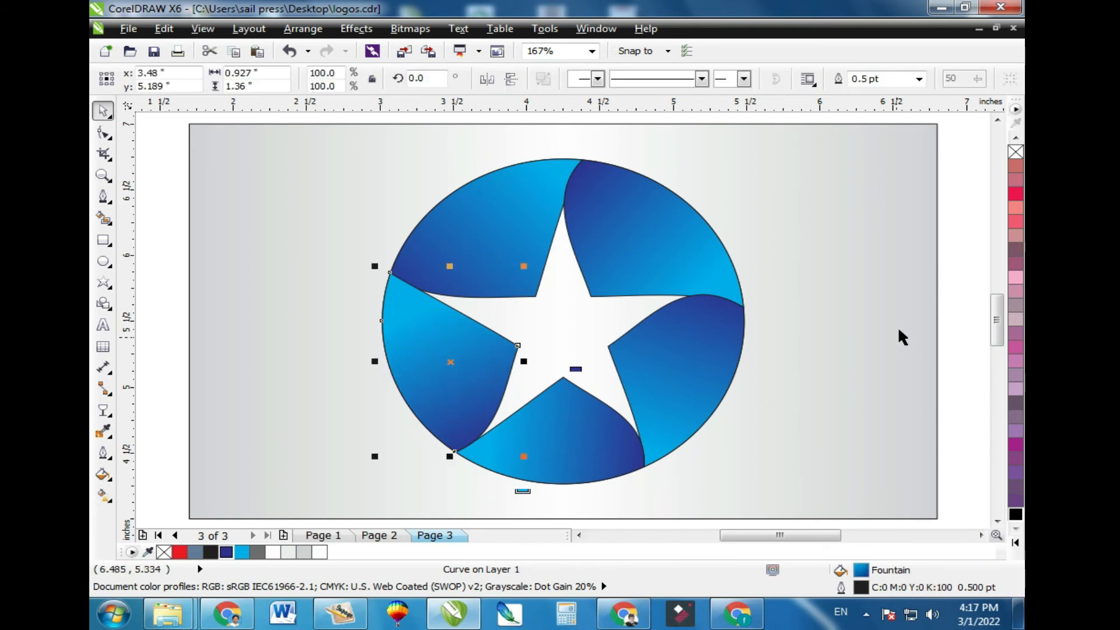
Select all pieces of the circular logo and remove their outlines
{"action": "scroll", "coordinate": [817, 333], "scroll_direction": "down", "scroll_amount": 3}
{"action": "left_click_drag", "start_coordinate": [622, 202], "coordinate": [835, 418]}
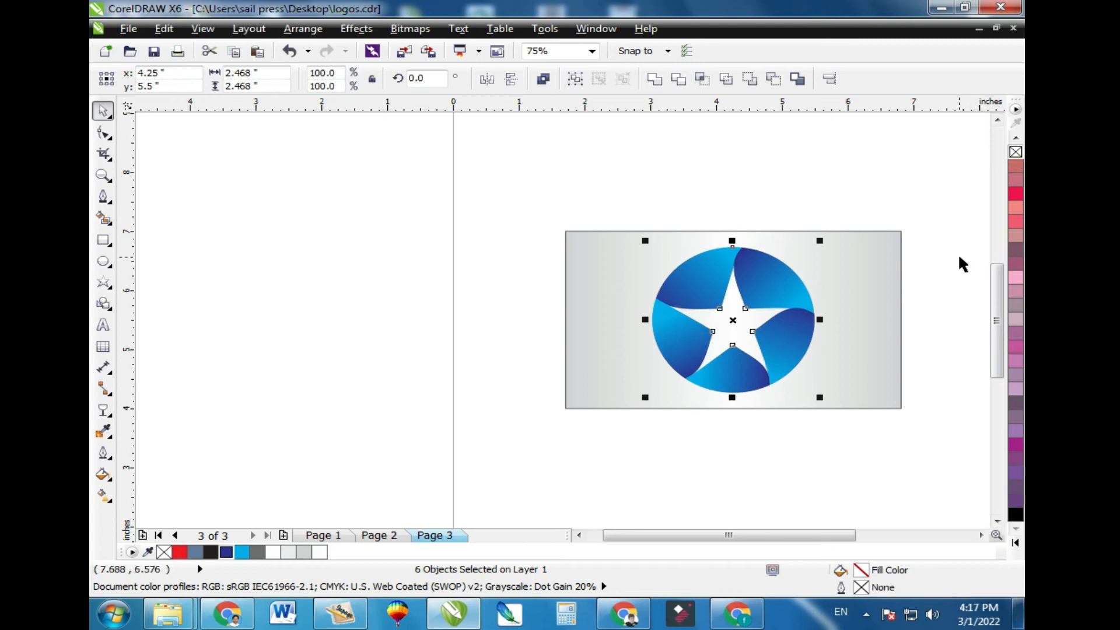
{"action": "key", "text": "shift+F2"}
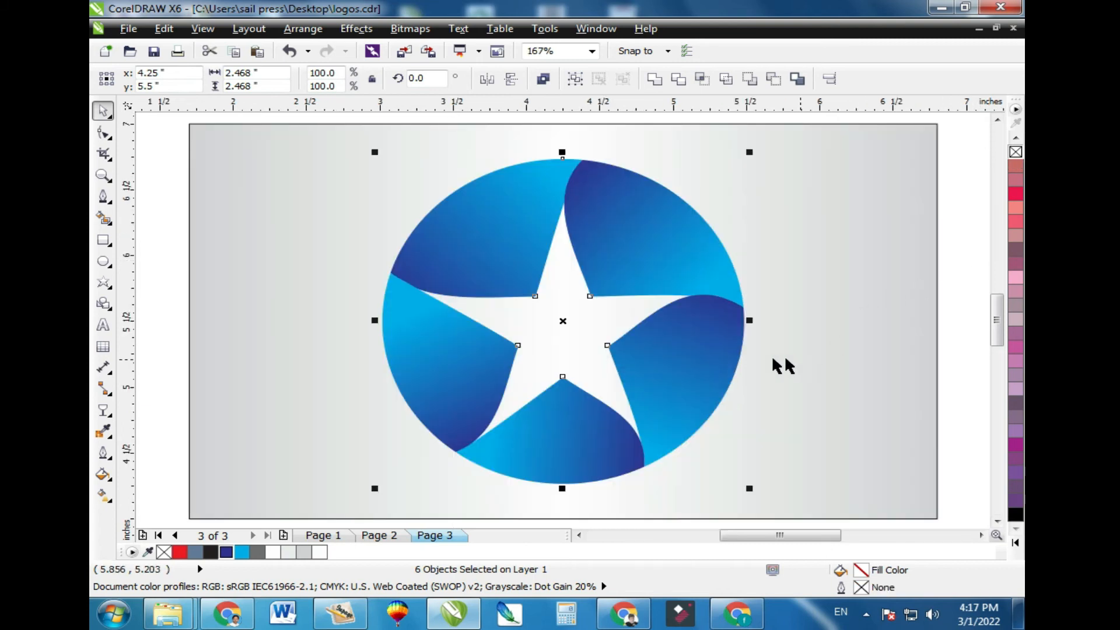
Group the logo pieces, scale the group to 92.7%, centre it on the background horizontally and move it slightly upward
{"action": "key", "text": "F3"}
{"action": "key", "text": "Escape"}
{"action": "left_click_drag", "start_coordinate": [567, 222], "coordinate": [757, 419]}
{"action": "left_click", "coordinate": [775, 399], "text": "shift"}
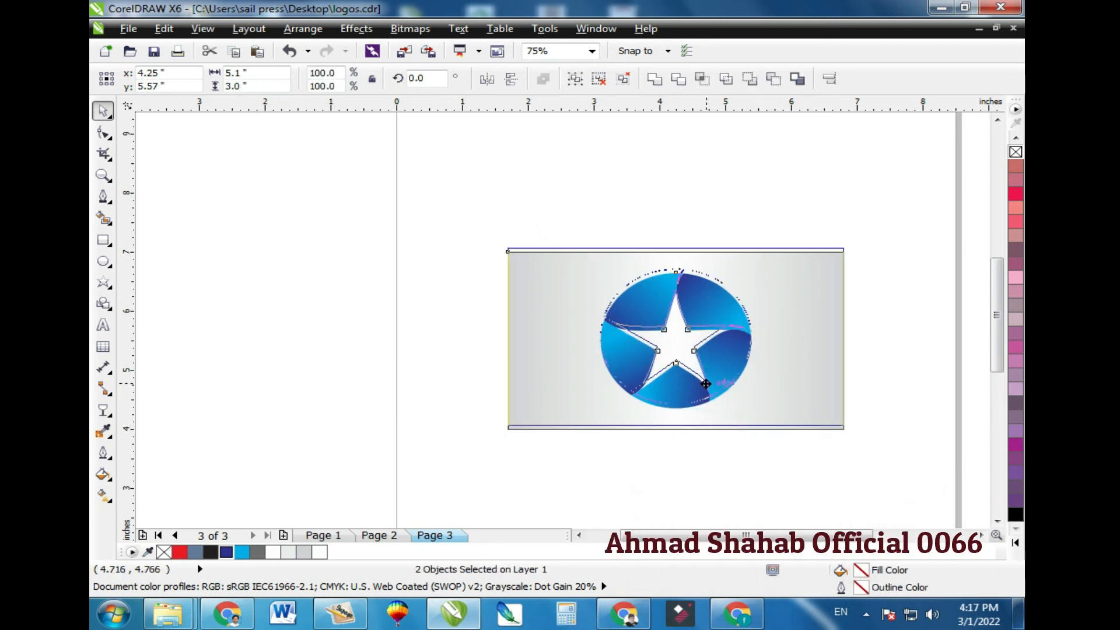
{"action": "key", "text": "Escape"}
{"action": "left_click_drag", "start_coordinate": [718, 390], "coordinate": [717, 376]}
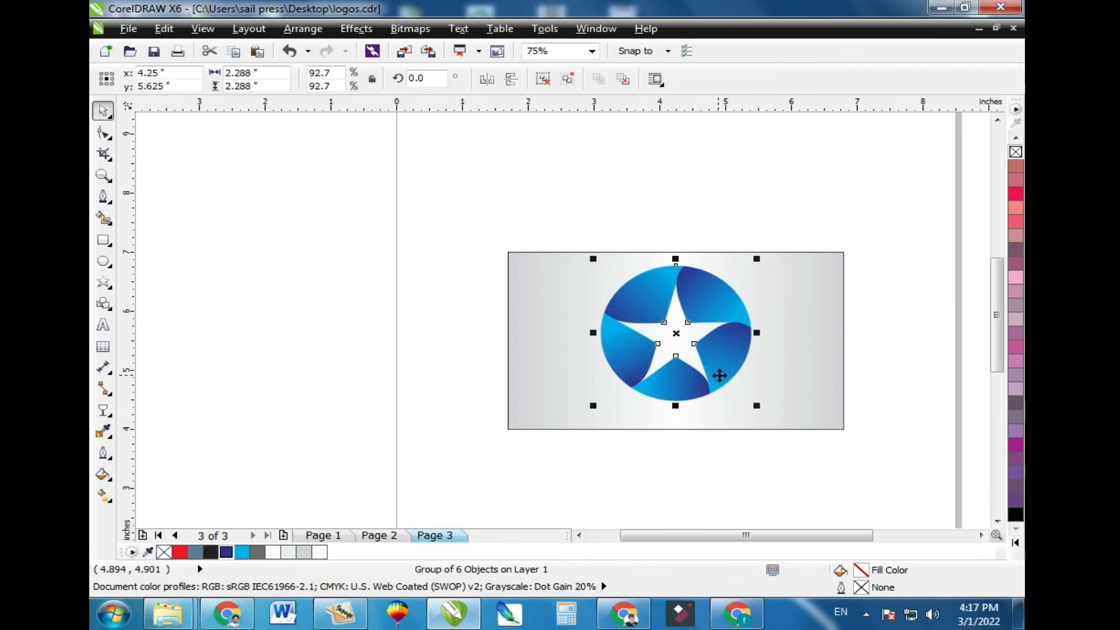
Draw a flat ellipse about 1.9 by 0.22 inches beneath the logo and centre it horizontally on the logo
{"action": "key", "text": "shift+F2"}
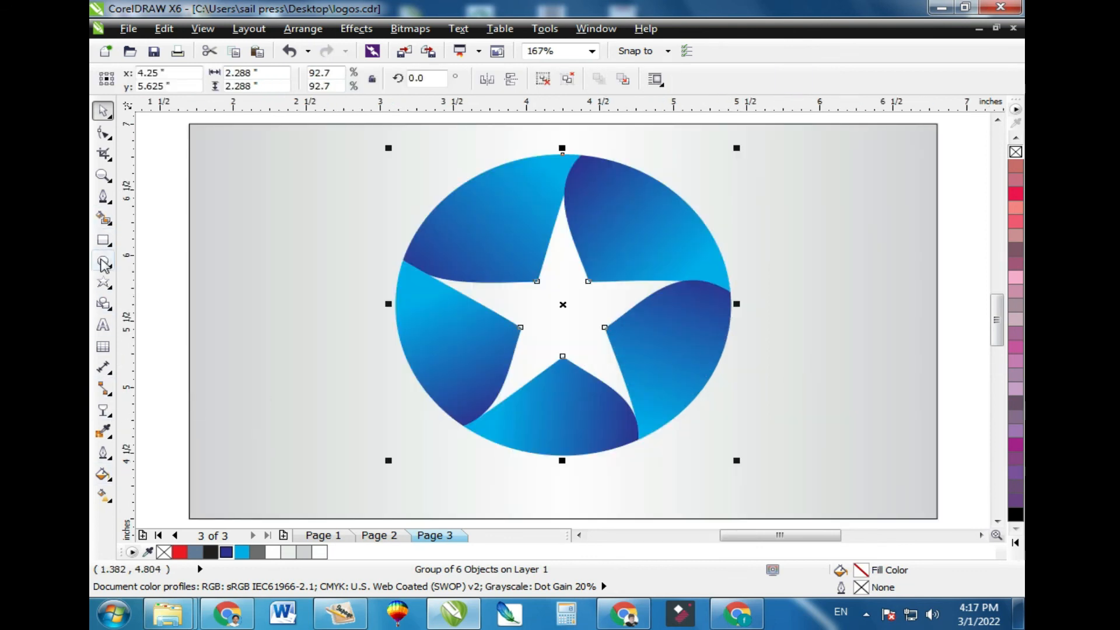
{"action": "key", "text": "F7"}
{"action": "left_click_drag", "start_coordinate": [423, 465], "coordinate": [704, 493]}
{"action": "key", "text": "space"}
{"action": "left_click", "coordinate": [671, 402], "text": "shift"}
{"action": "left_click", "coordinate": [717, 478]}
{"action": "left_click", "coordinate": [620, 492]}
Fill the ellipse beneath the logo with 20% Black and remove its outline
{"action": "left_click", "coordinate": [258, 552]}
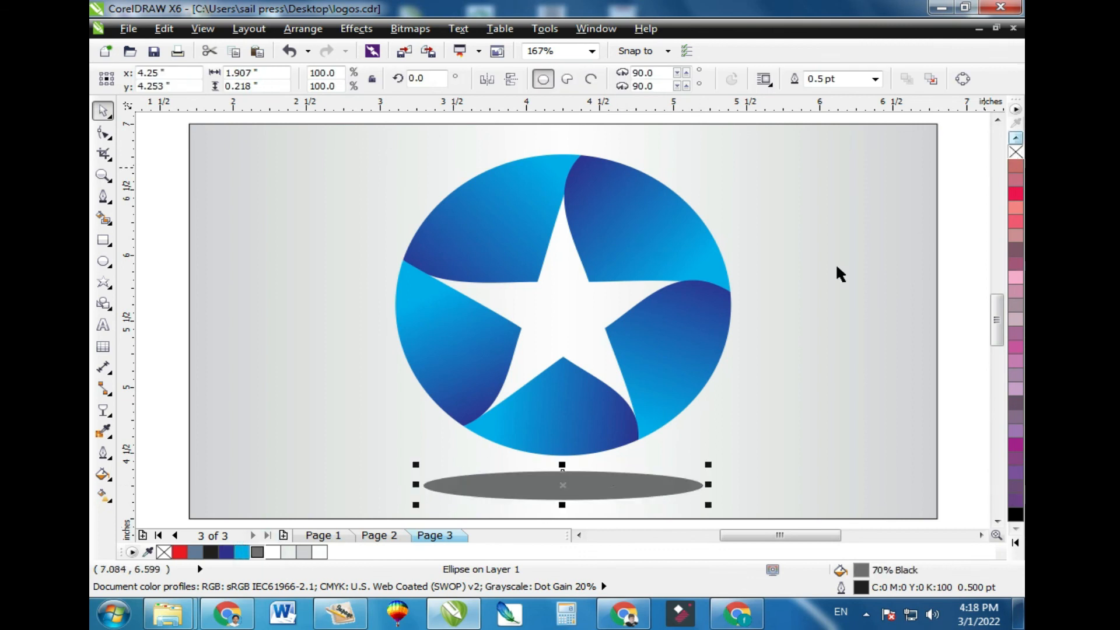
{"action": "right_click", "coordinate": [1015, 152]}
{"action": "left_click", "coordinate": [304, 552]}
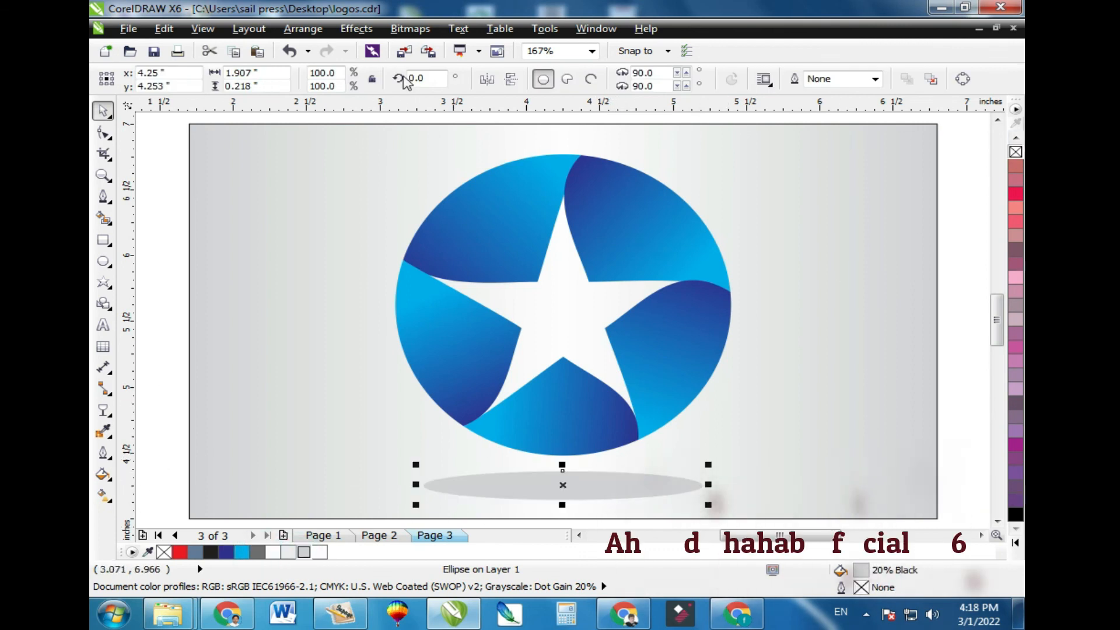
Convert the grey ellipse to a bitmap at 300 dpi in CMYK
{"action": "left_click", "coordinate": [410, 29]}
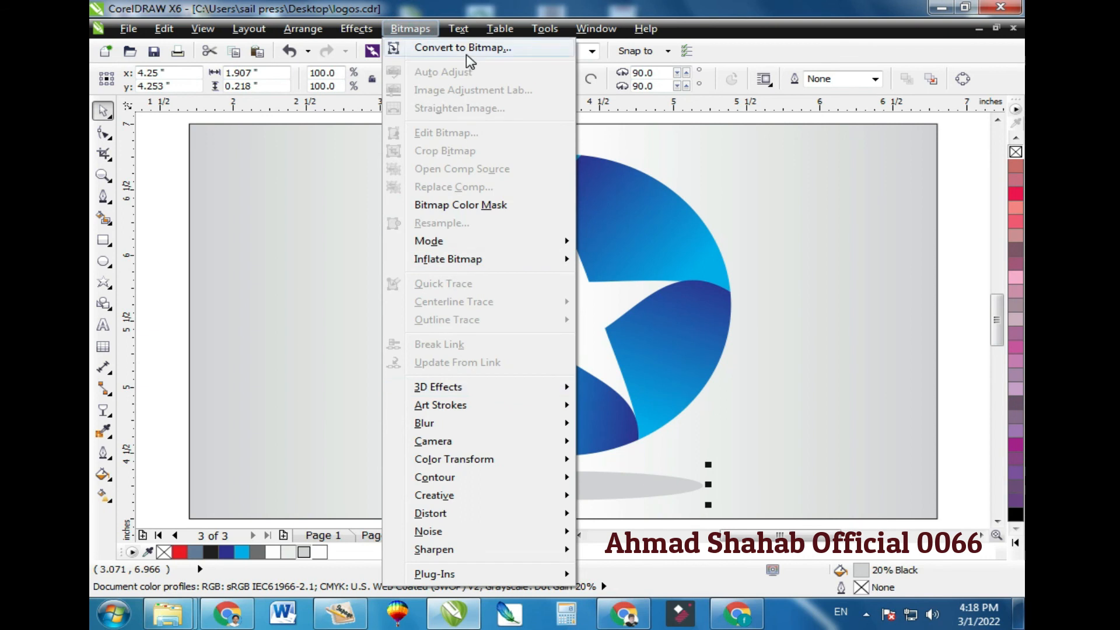
{"action": "left_click", "coordinate": [493, 48]}
{"action": "left_click", "coordinate": [542, 406]}
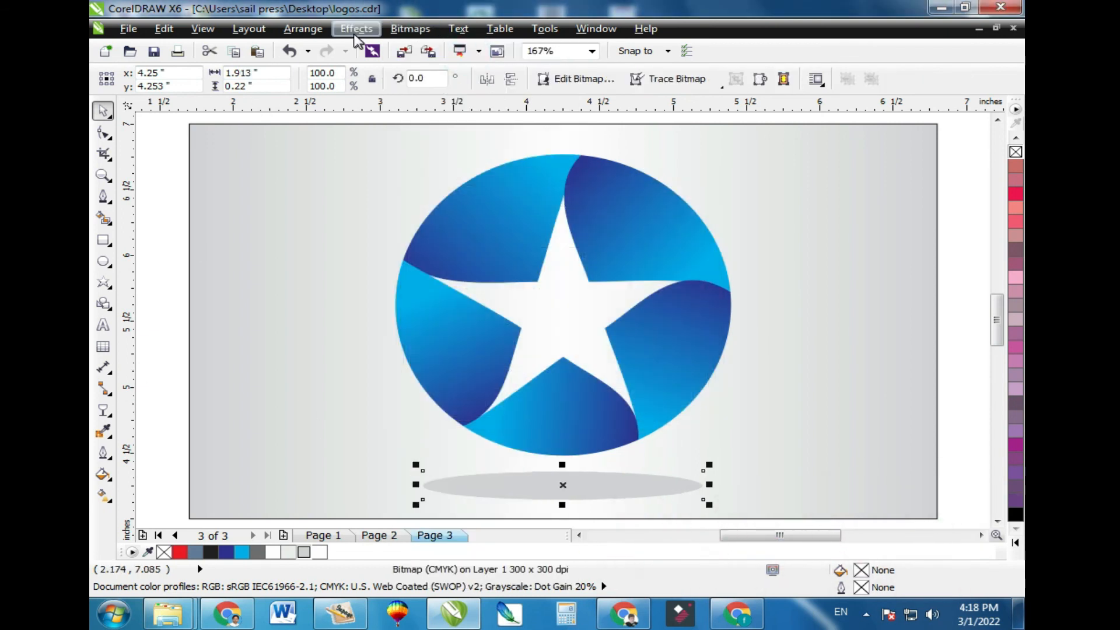
Try a Gaussian blur with a radius of 21 pixels on the ellipse bitmap
{"action": "left_click", "coordinate": [410, 29]}
{"action": "mouse_move", "coordinate": [449, 432]}
{"action": "left_click", "coordinate": [616, 443]}
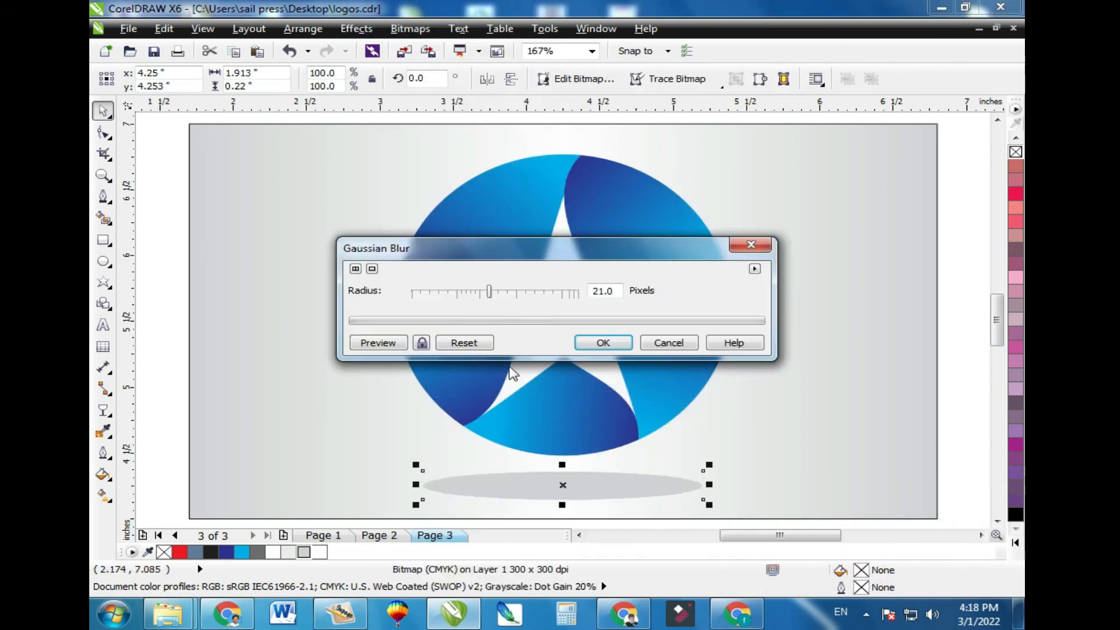
{"action": "left_click", "coordinate": [602, 343]}
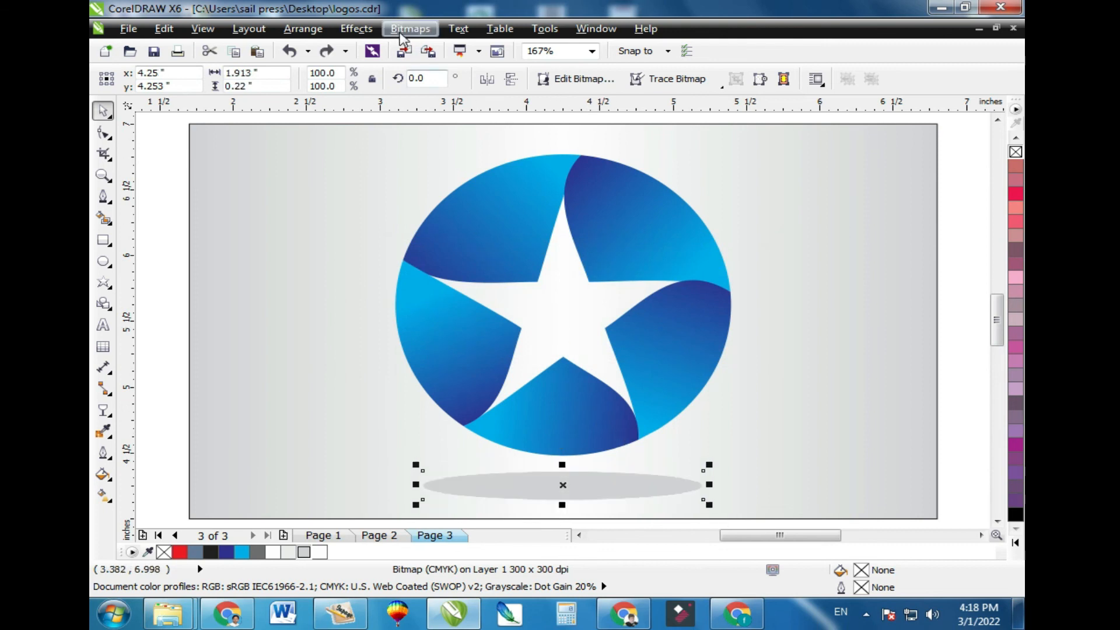
Apply a Gaussian blur with a radius of 7 pixels to the ellipse bitmap to form a soft shadow
{"action": "left_click", "coordinate": [410, 29]}
{"action": "mouse_move", "coordinate": [426, 423]}
{"action": "left_click", "coordinate": [618, 444]}
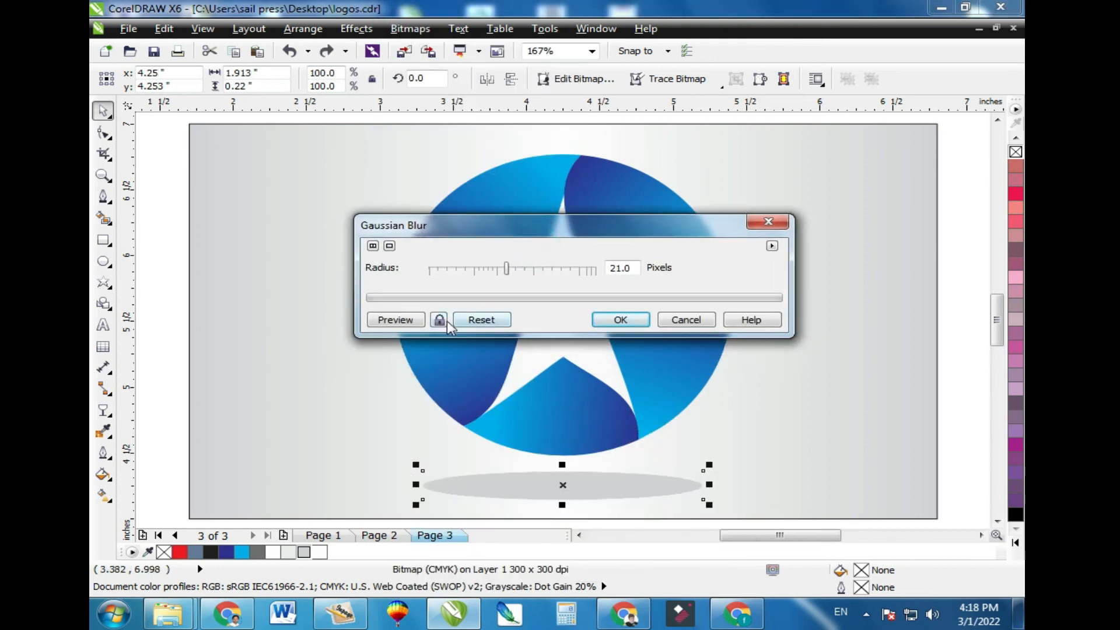
{"action": "left_click_drag", "start_coordinate": [506, 269], "coordinate": [493, 269]}
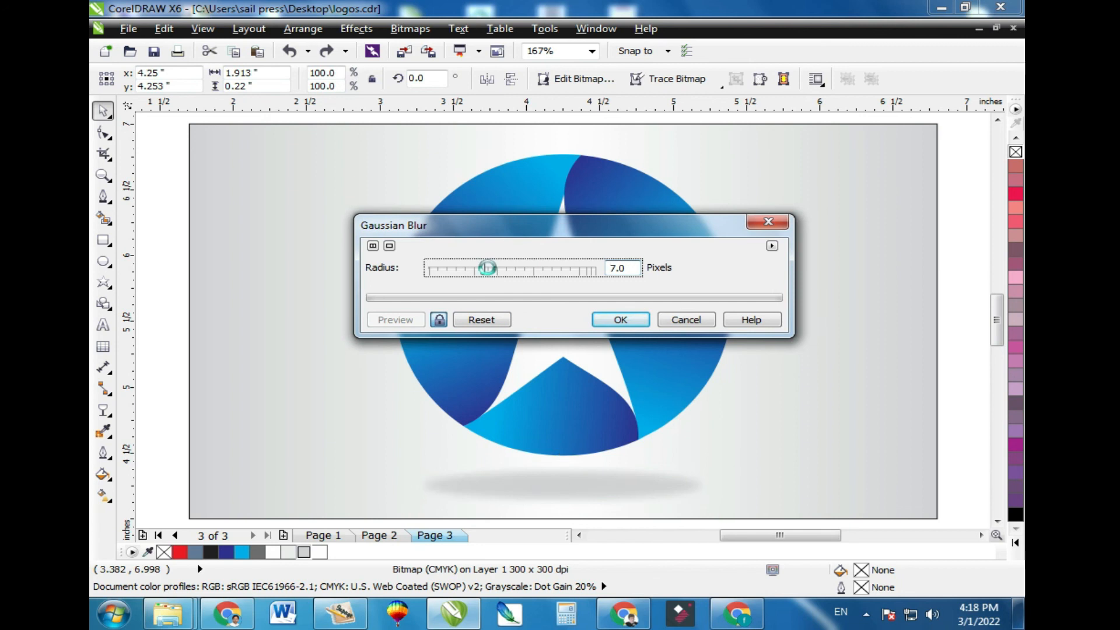
{"action": "left_click", "coordinate": [620, 320]}
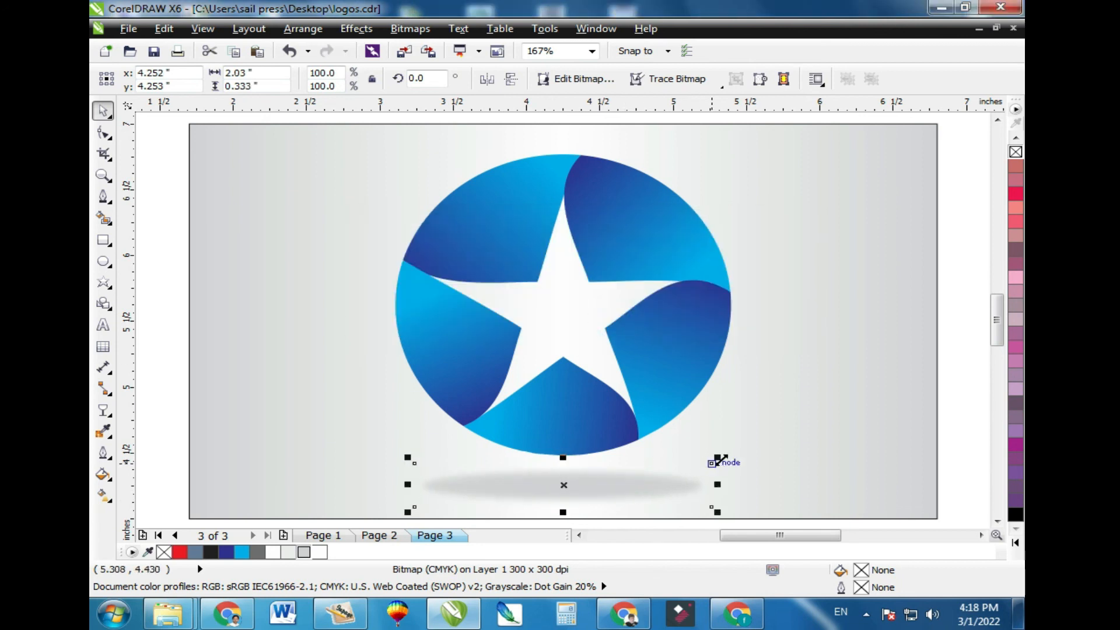
Scale the blurred shadow down to 84.4% and centre it horizontally beneath the logo
{"action": "left_click_drag", "start_coordinate": [717, 458], "coordinate": [713, 462]}
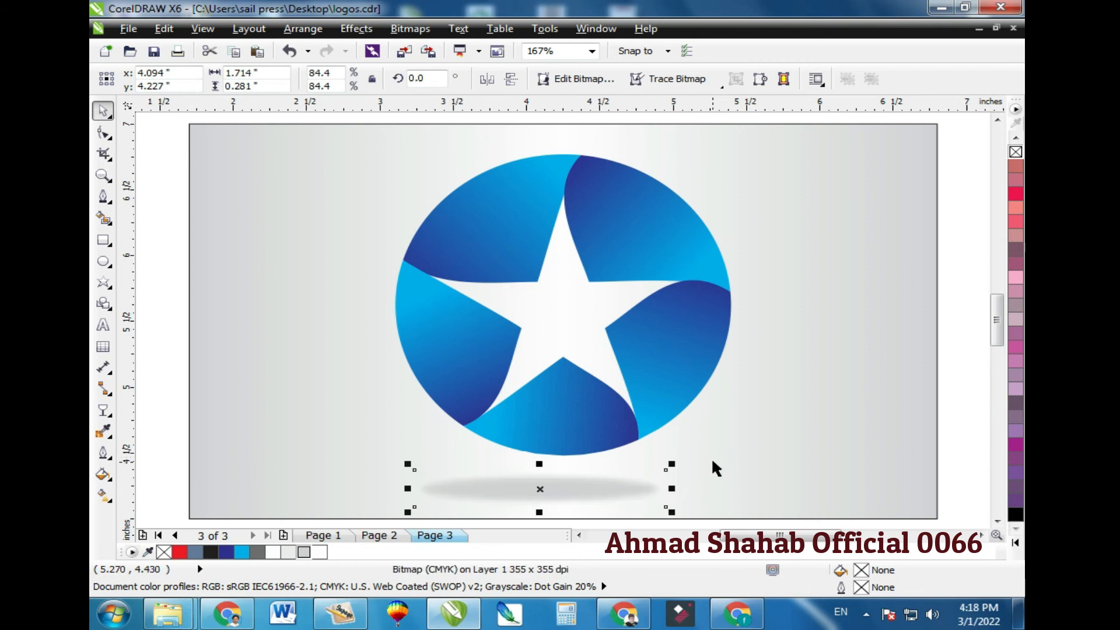
{"action": "left_click", "coordinate": [652, 412], "text": "shift"}
{"action": "scroll", "coordinate": [686, 410], "scroll_direction": "down", "scroll_amount": 2}
{"action": "scroll", "coordinate": [815, 480], "scroll_direction": "up", "scroll_amount": 2}
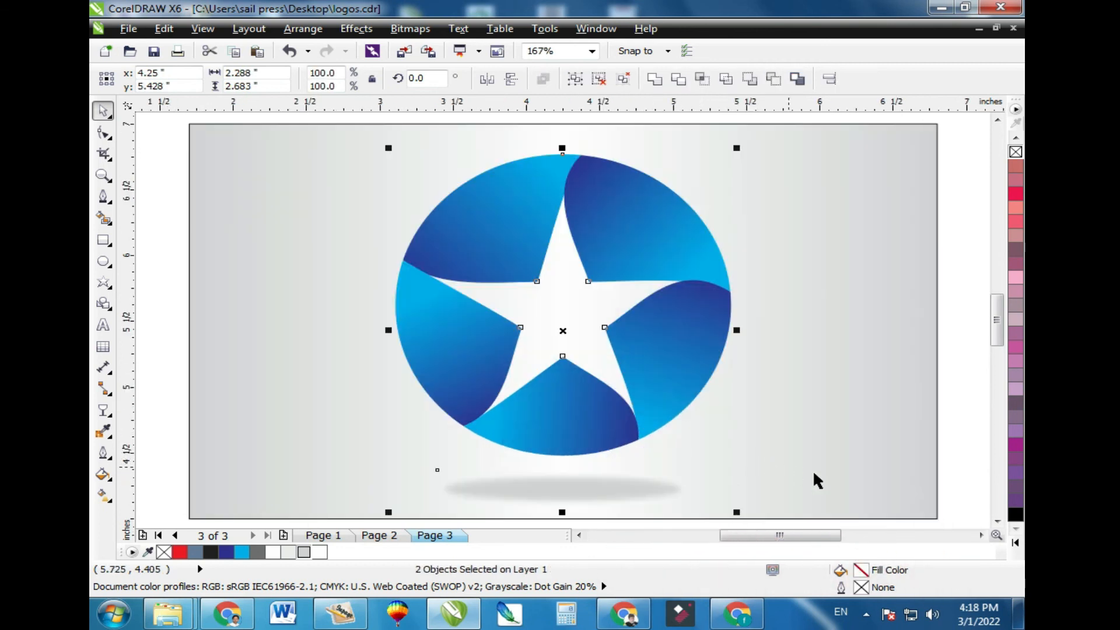